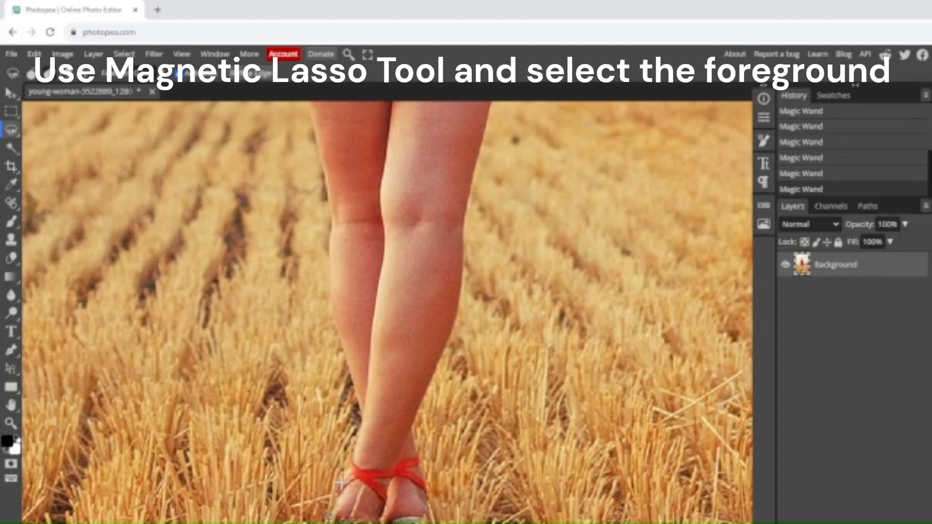
# Step: Start a Magnetic Lasso outline at the woman's ankle and trace up the left edge of her leg, dress, arm and shoulder to the neck
pyautogui.click(344, 474)
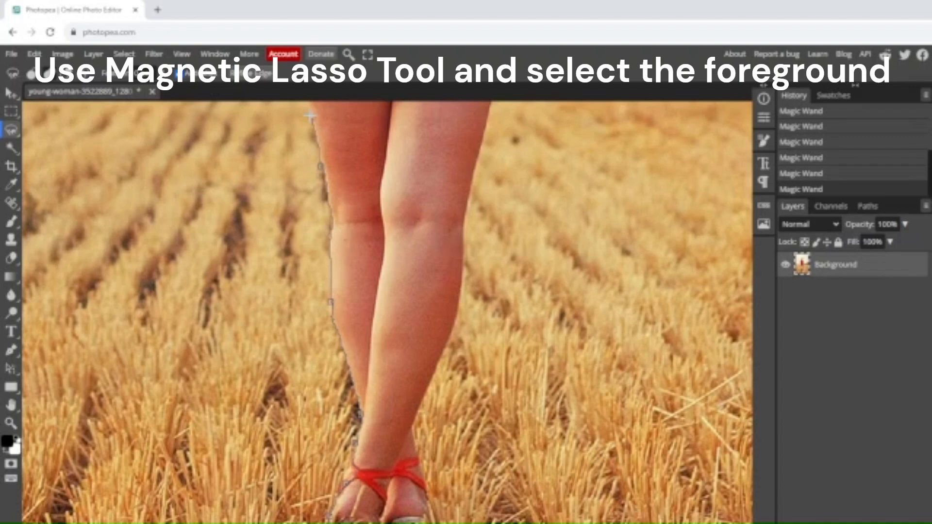
pyautogui.moveTo(310, 115); pyautogui.dragTo(366, 439)
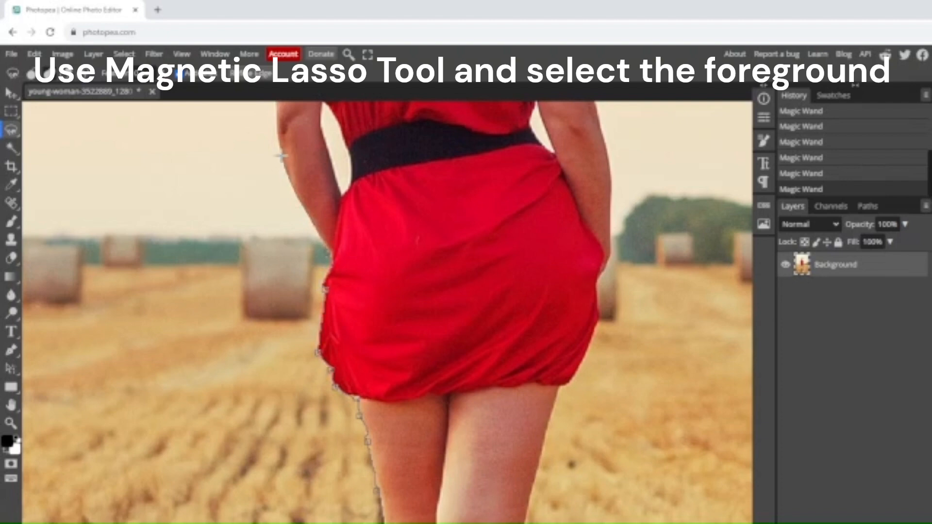
pyautogui.scroll(7, 302, 385)
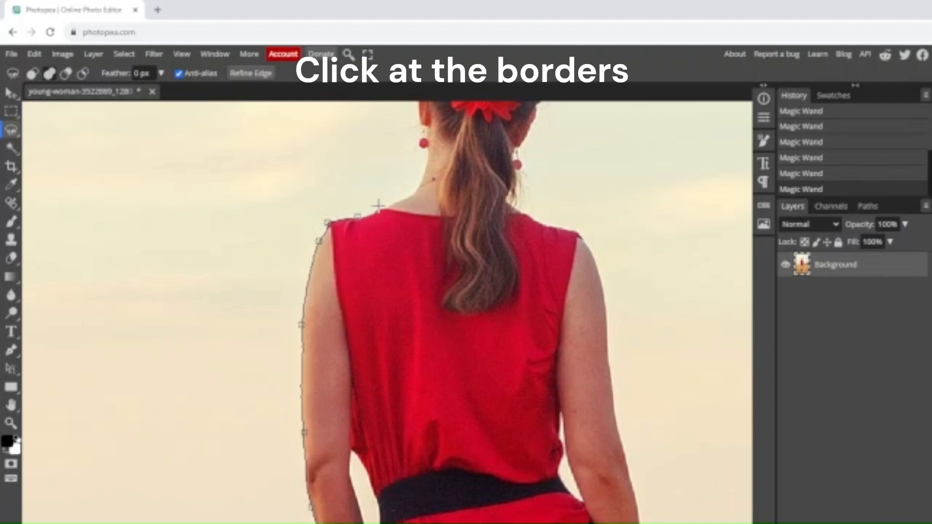
pyautogui.moveTo(402, 223); pyautogui.dragTo(361, 384)
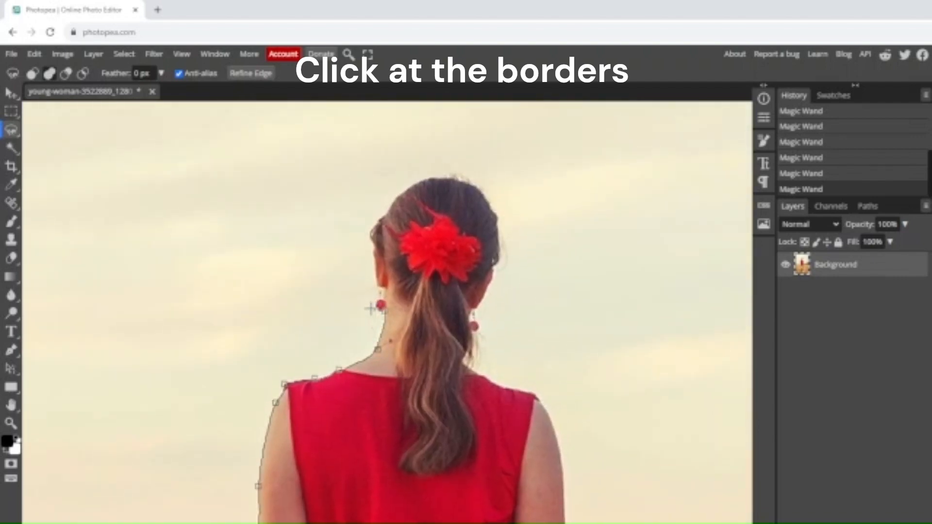
# Step: Continue the lasso outline around the left earring and ear and up the left side of the woman's hair
pyautogui.click(377, 294)
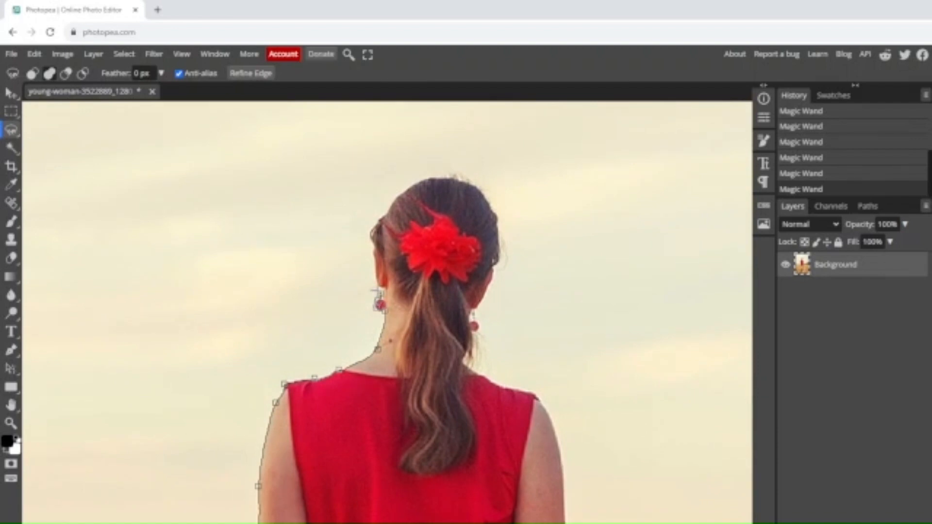
pyautogui.click(377, 284)
pyautogui.click(373, 258)
pyautogui.click(370, 234)
pyautogui.click(379, 221)
pyautogui.click(395, 197)
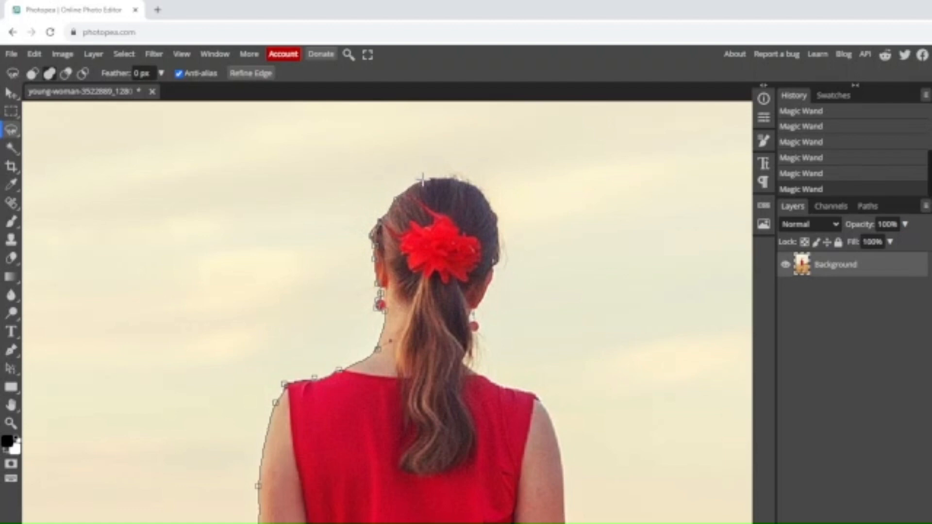
# Step: Trace the lasso outline over the crown of the head and down the right side of the hair
pyautogui.click(422, 180)
pyautogui.click(451, 174)
pyautogui.click(488, 201)
pyautogui.click(500, 231)
pyautogui.click(496, 265)
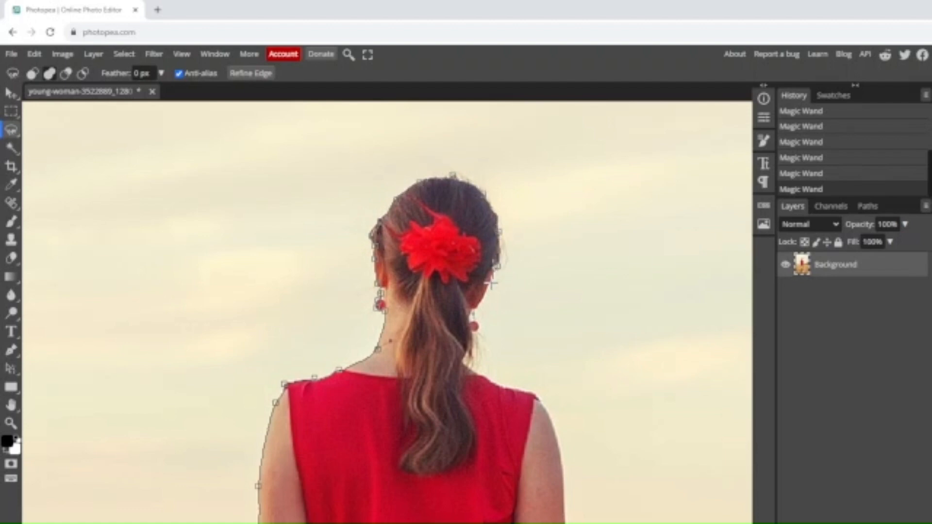
# Step: Extend the lasso outline past the right ear and earring, down the neck and out to the right shoulder
pyautogui.click(492, 284)
pyautogui.click(478, 310)
pyautogui.click(478, 329)
pyautogui.click(476, 335)
pyautogui.click(532, 390)
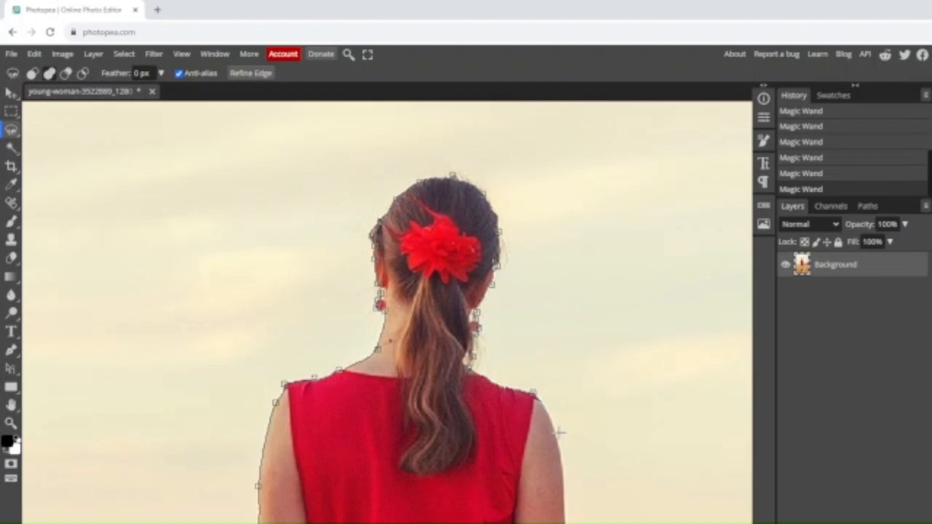
# Step: Trace down the right edge of the arm, dress and leg, and close the lasso selection around the woman's feet
pyautogui.click(563, 483)
pyautogui.moveTo(563, 482)
pyautogui.mouseDown()
pyautogui.moveTo(534, 375)
pyautogui.moveTo(461, 211)
pyautogui.mouseUp()
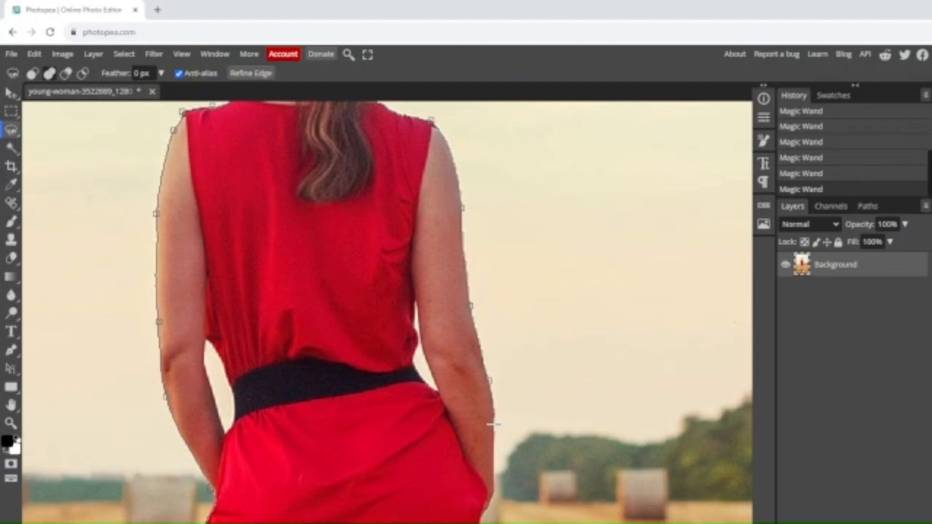
pyautogui.click(479, 516)
pyautogui.moveTo(479, 516); pyautogui.dragTo(400, 165)
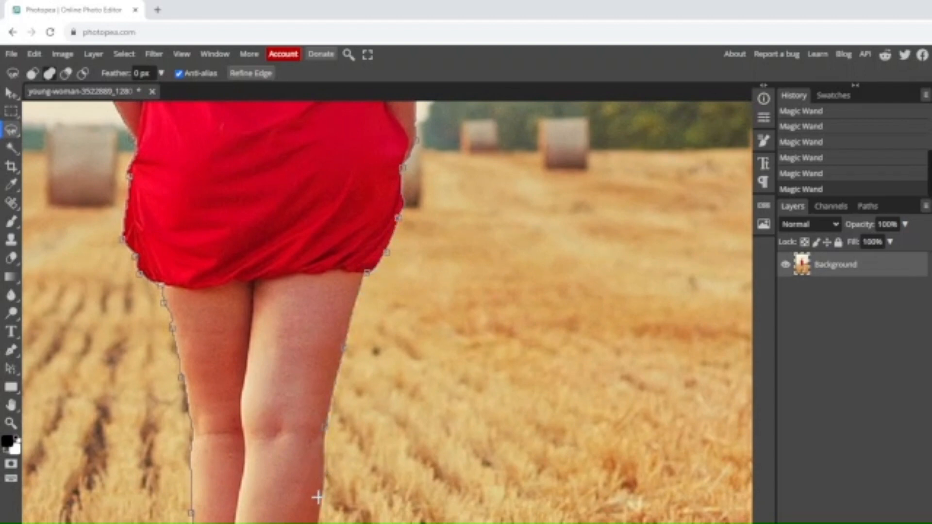
pyautogui.press('space')
pyautogui.moveTo(318, 506); pyautogui.dragTo(309, 200)
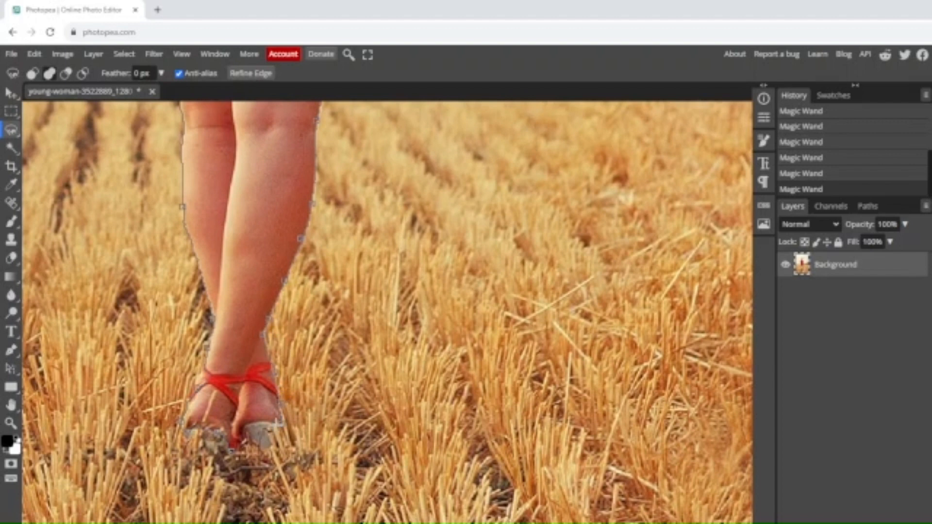
pyautogui.click(239, 435)
# Step: Subtract the background gap between the woman's left arm and her waist from the selection with the Magnetic Lasso
pyautogui.moveTo(233, 212); pyautogui.dragTo(277, 390)
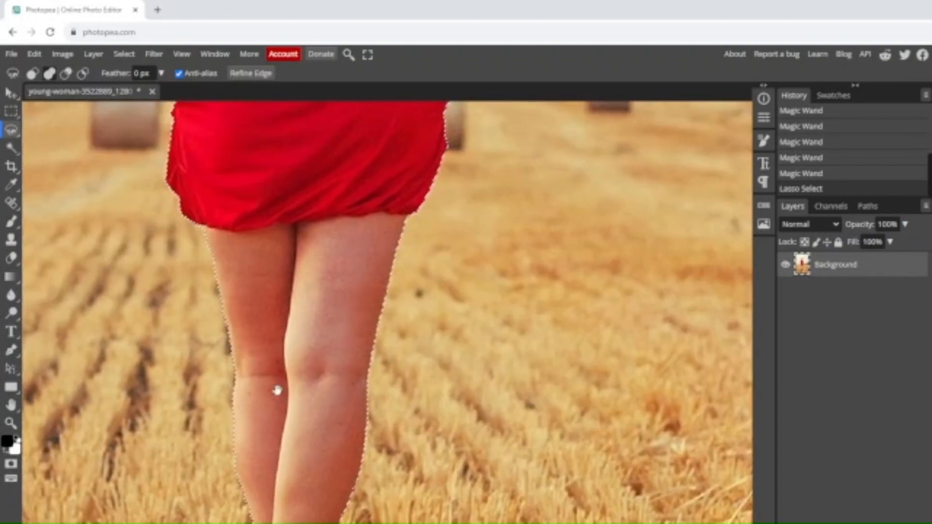
pyautogui.moveTo(268, 171); pyautogui.dragTo(286, 418)
pyautogui.moveTo(266, 245); pyautogui.dragTo(280, 369)
pyautogui.moveTo(278, 317); pyautogui.dragTo(278, 371)
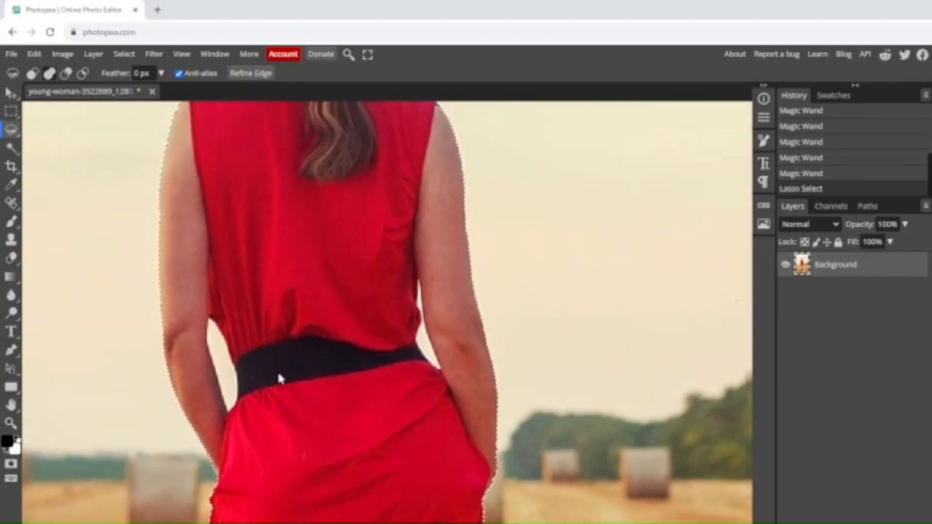
pyautogui.click(65, 74)
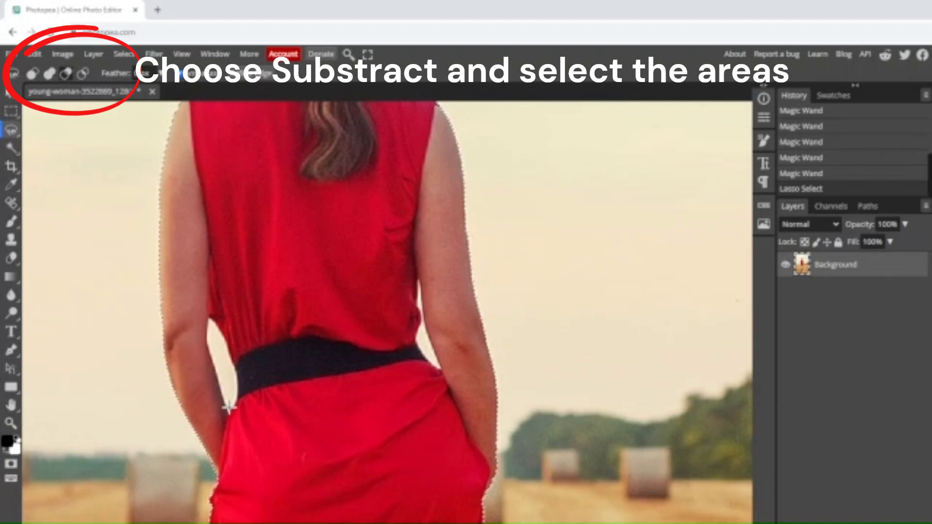
pyautogui.click(218, 383)
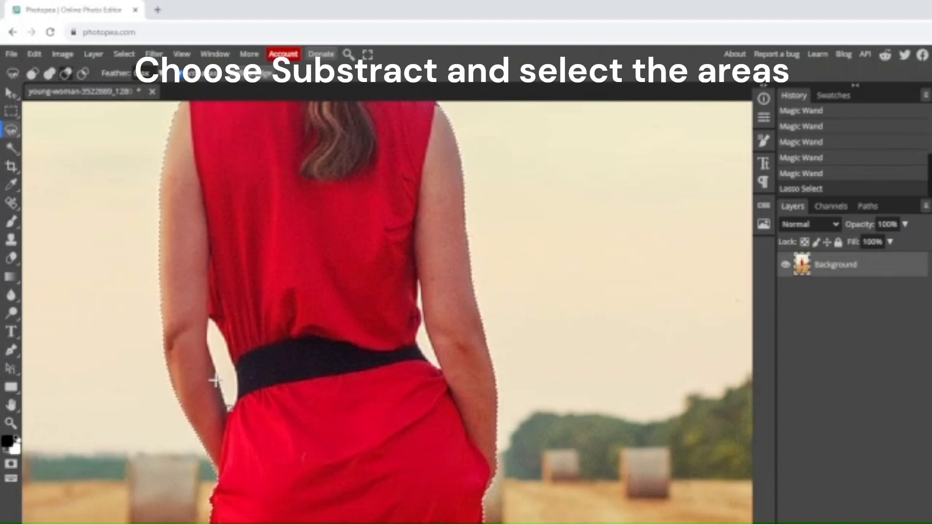
pyautogui.click(209, 353)
pyautogui.click(209, 327)
pyautogui.click(210, 320)
pyautogui.click(225, 341)
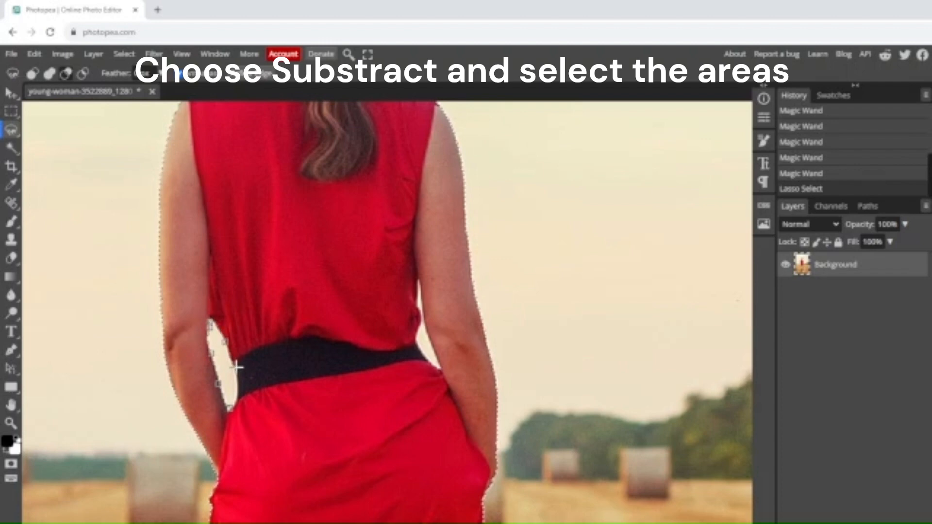
pyautogui.click(235, 370)
pyautogui.click(239, 396)
pyautogui.click(227, 406)
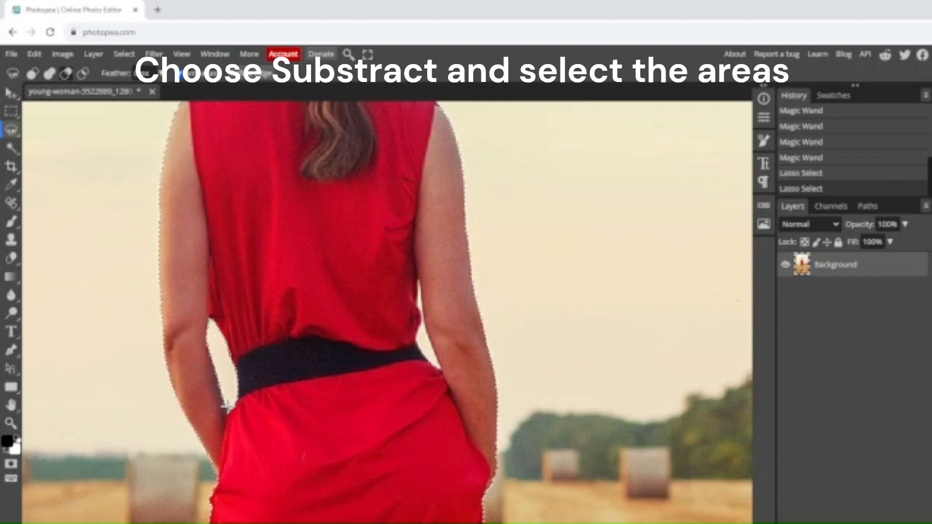
# Step: Subtract the narrow background gap between the woman's right arm and her dress from the selection
pyautogui.click(439, 370)
pyautogui.click(424, 359)
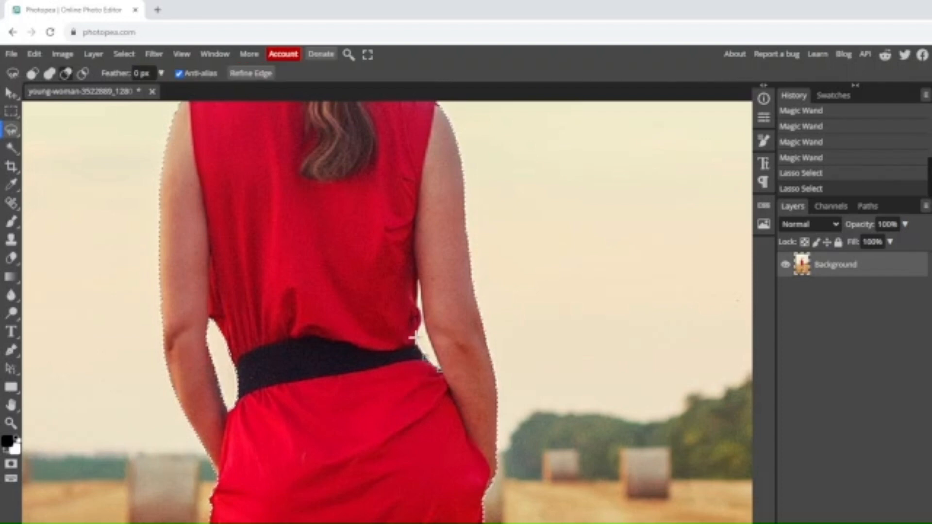
pyautogui.click(416, 337)
pyautogui.click(420, 319)
pyautogui.click(417, 301)
pyautogui.click(418, 281)
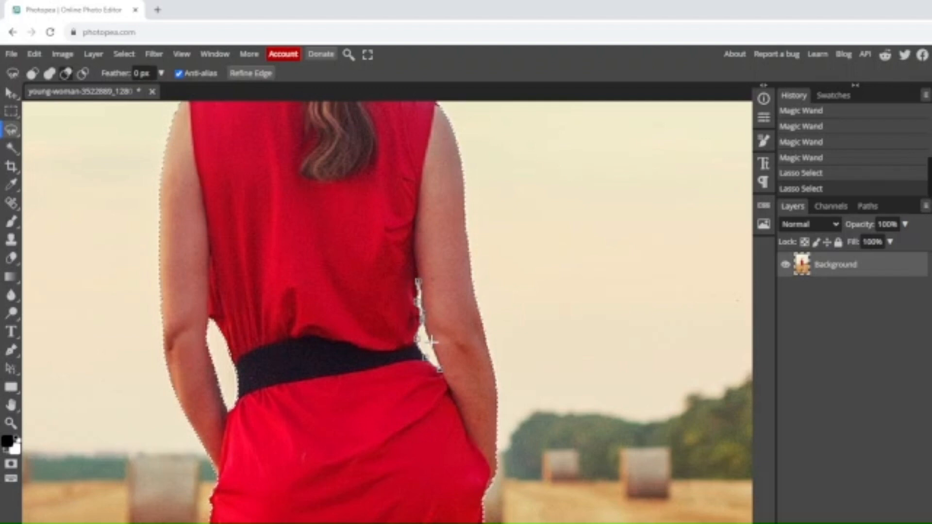
pyautogui.click(439, 371)
# Step: Fit the whole image in view and copy the selected woman to a new layer
pyautogui.scroll(-3, 362, 396)
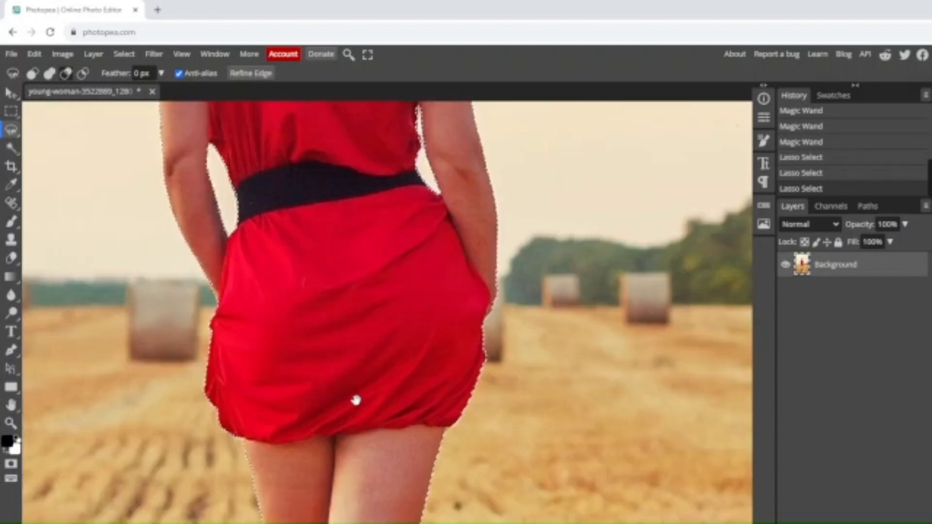
pyautogui.click(191, 56)
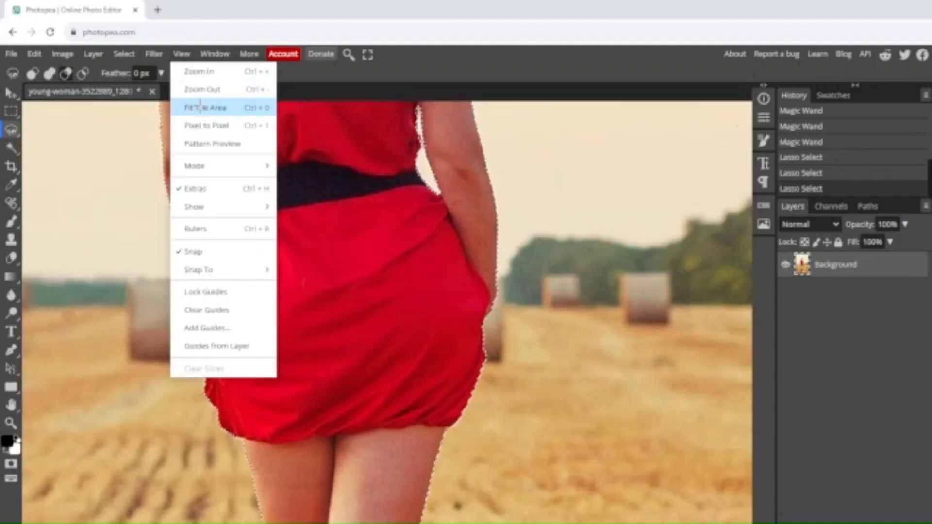
pyautogui.click(200, 107)
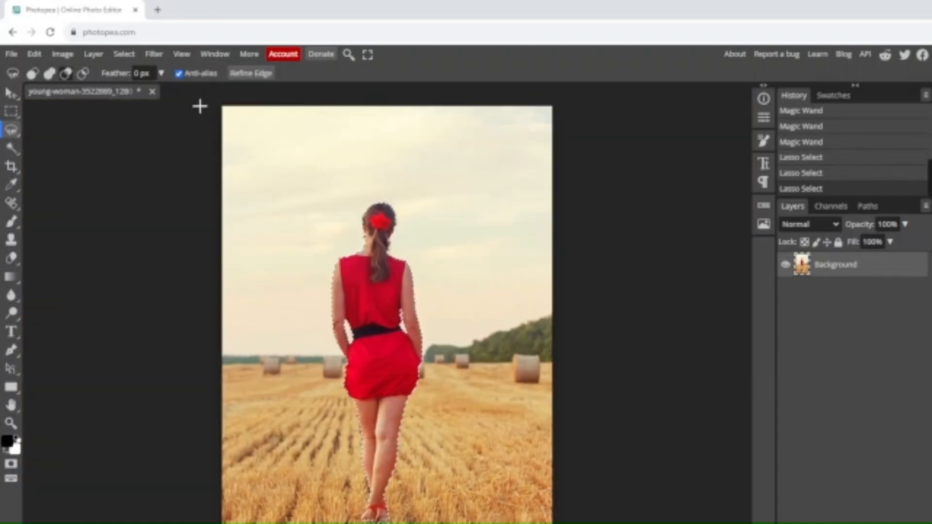
pyautogui.hotkey('ctrl', 'j')
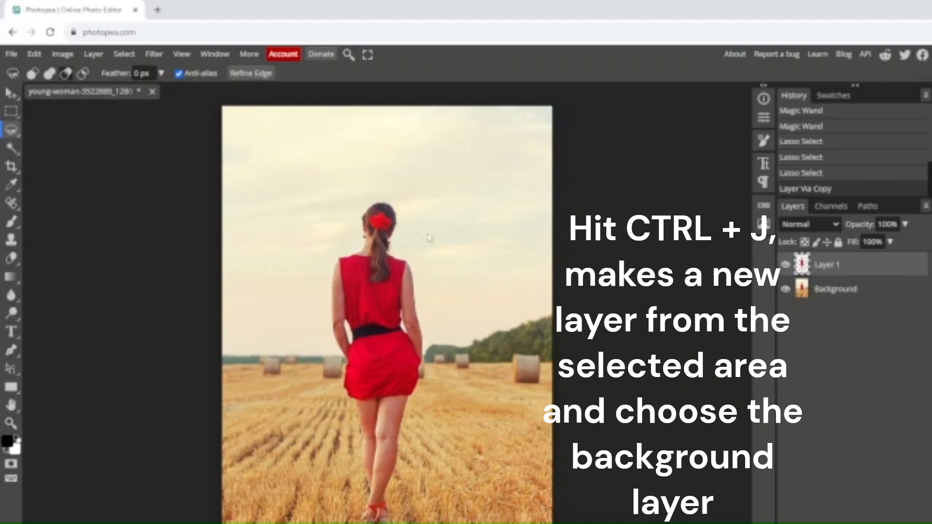
# Step: Apply a Gaussian Blur with a 5.8 px radius to the Background layer
pyautogui.click(804, 294)
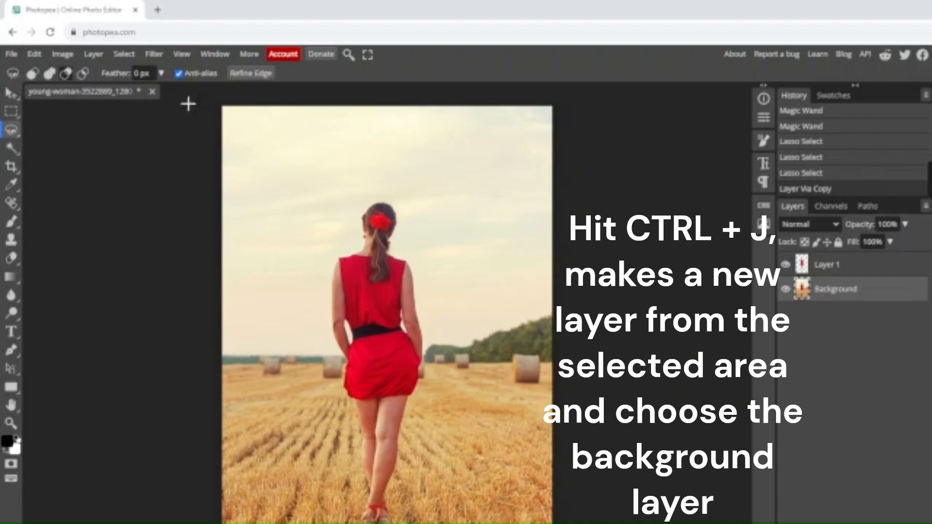
pyautogui.click(154, 54)
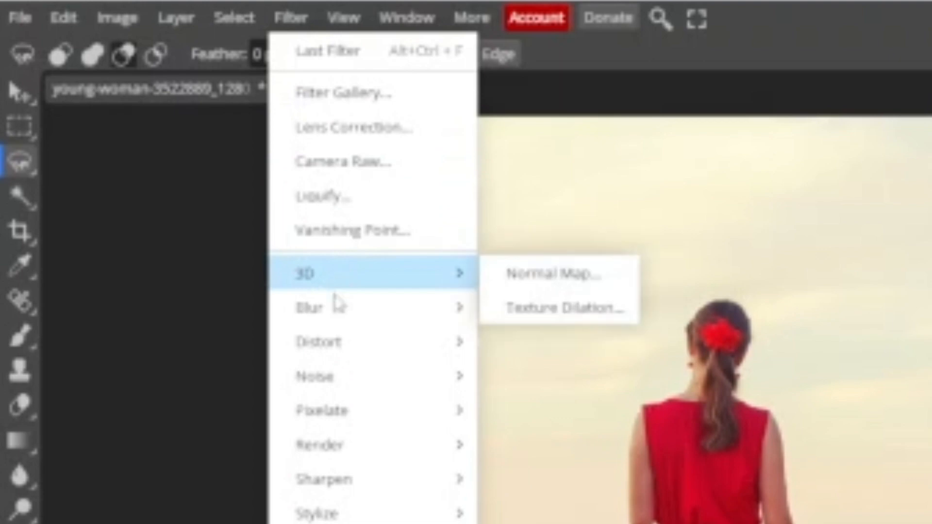
pyautogui.moveTo(335, 306)
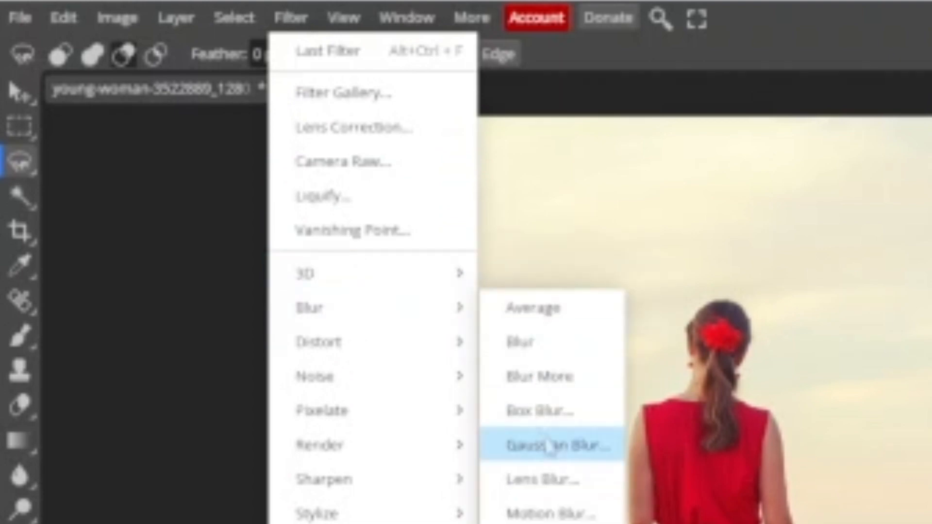
pyautogui.click(552, 446)
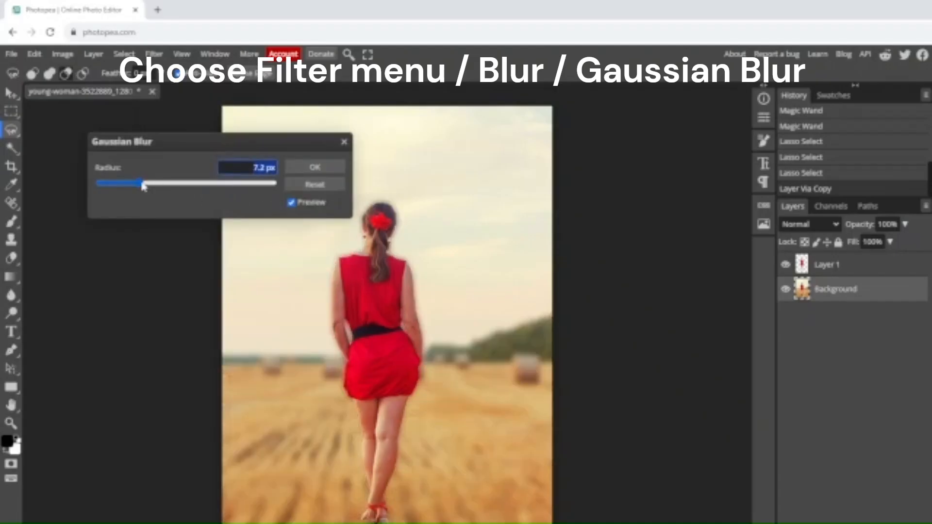
pyautogui.moveTo(141, 183)
pyautogui.mouseDown()
pyautogui.moveTo(204, 185)
pyautogui.moveTo(107, 193)
pyautogui.moveTo(138, 191)
pyautogui.mouseUp()
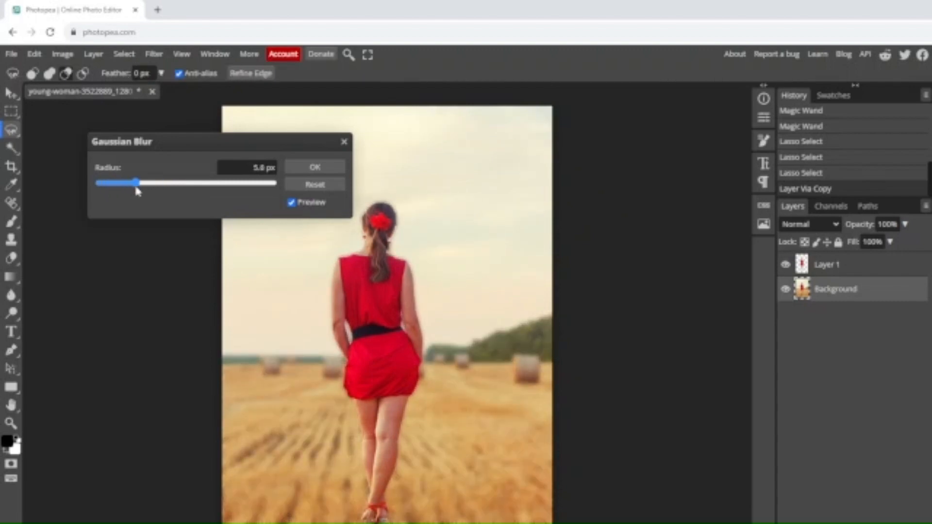
pyautogui.click(334, 165)
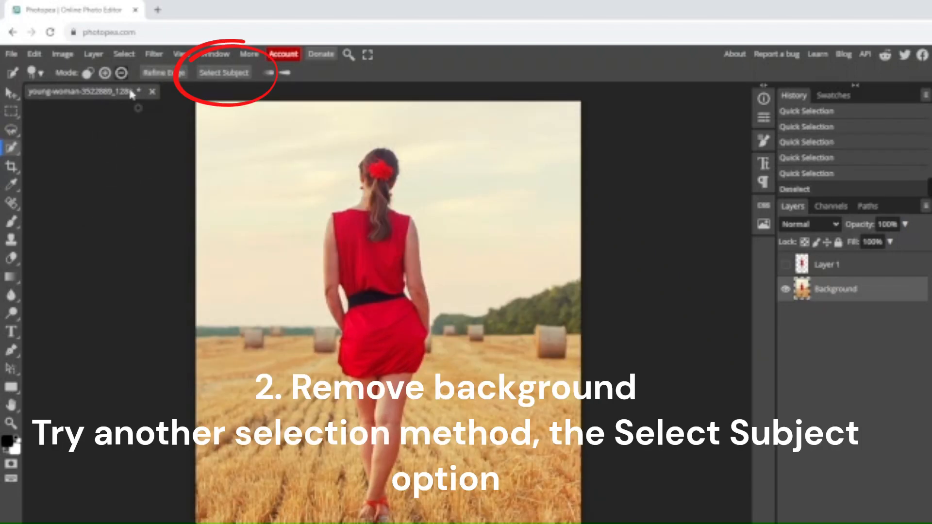
# Step: Remove the scenery around the woman on the Background layer using Select Subject, an inverted selection and deletion
pyautogui.click(206, 73)
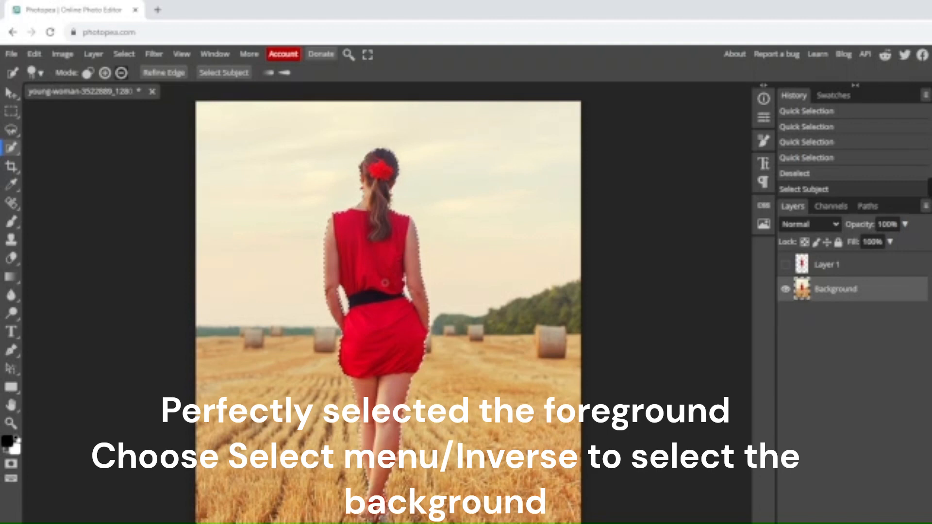
pyautogui.click(124, 53)
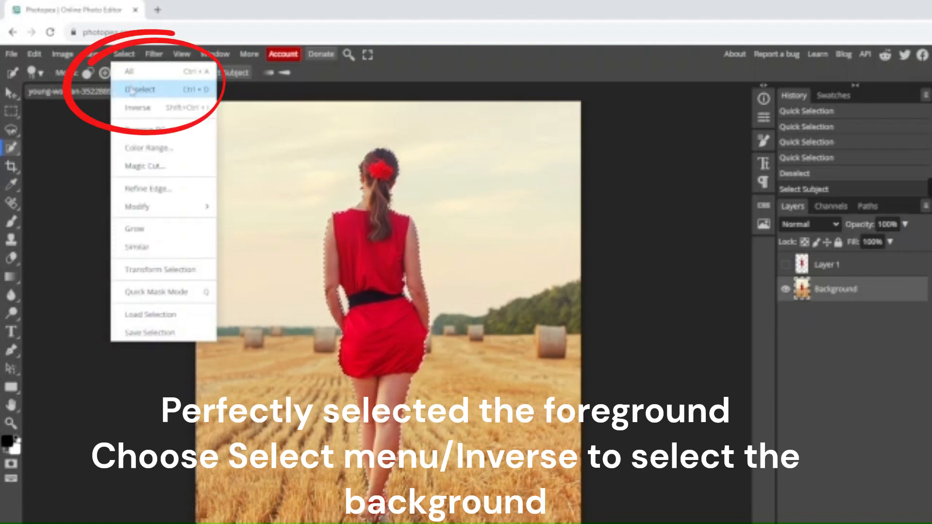
pyautogui.click(133, 109)
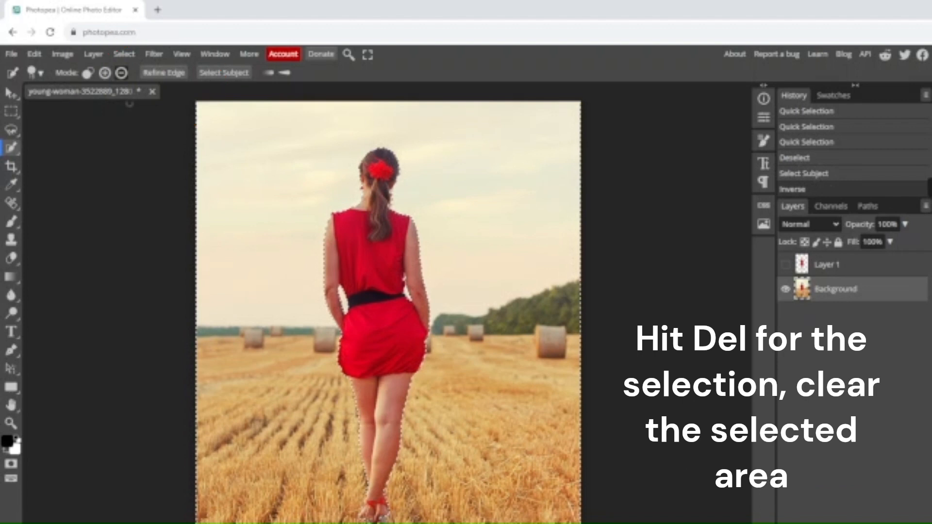
pyautogui.press('Delete')
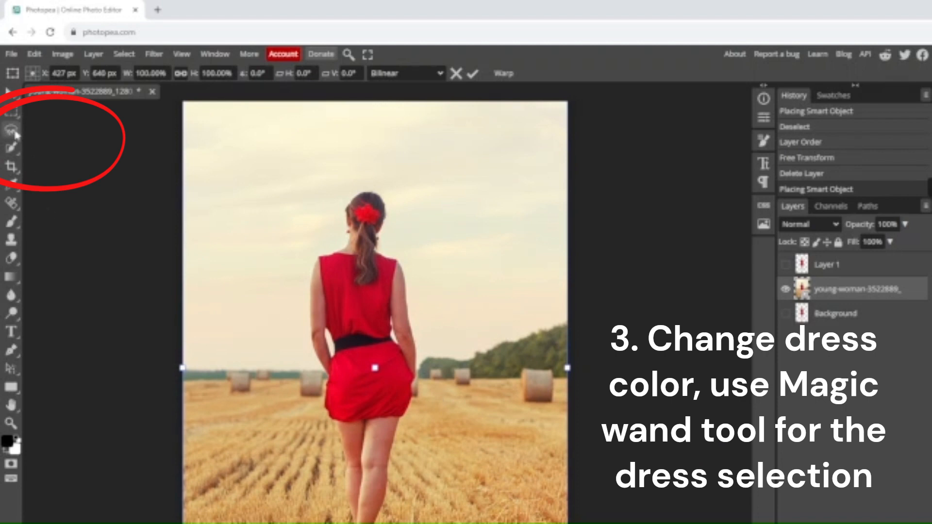
# Step: Select the skirt part of the red dress with the Magic Wand, including its darker folds near the hem
pyautogui.click(12, 149)
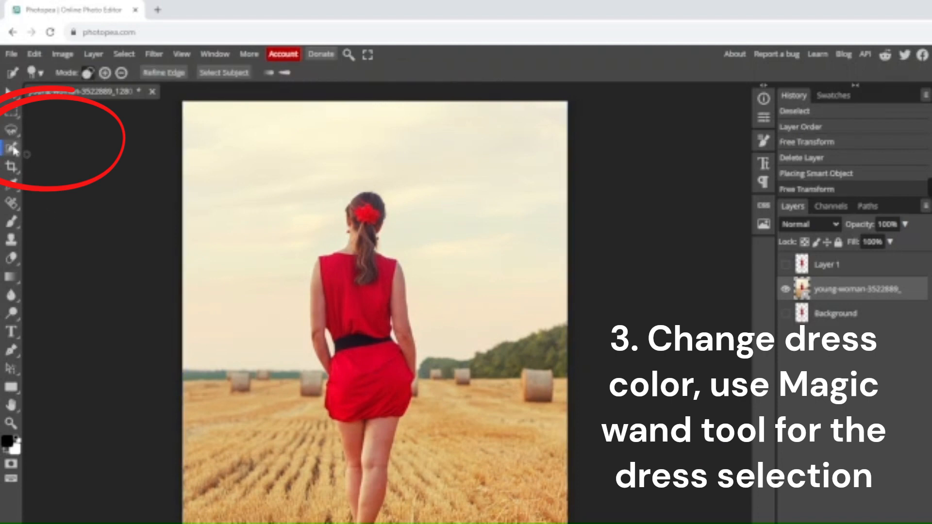
pyautogui.rightClick(14, 151)
pyautogui.click(45, 149)
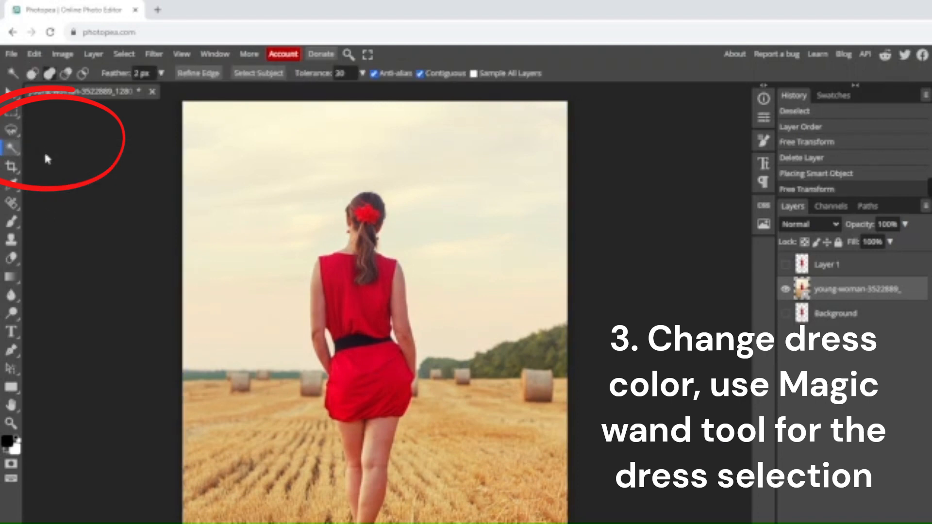
pyautogui.click(366, 389)
pyautogui.click(342, 376)
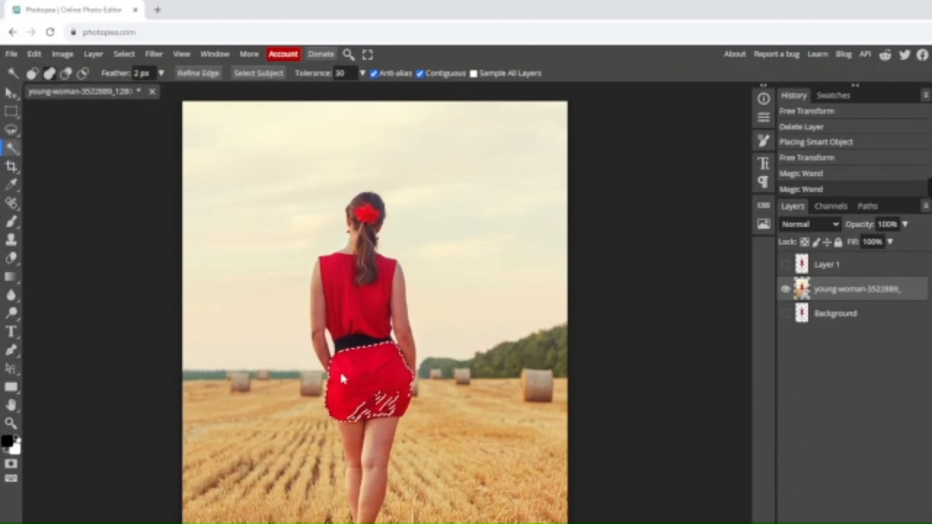
pyautogui.click(360, 406)
pyautogui.click(379, 409)
pyautogui.click(369, 411)
# Step: Add the upper part of the dress and the red hair flower to the Magic Wand selection
pyautogui.click(366, 311)
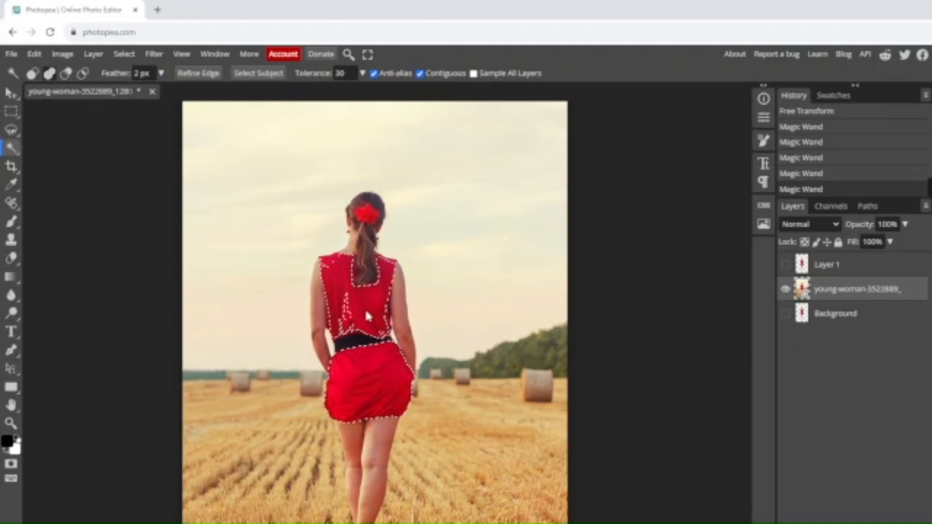
pyautogui.click(344, 315)
pyautogui.click(341, 279)
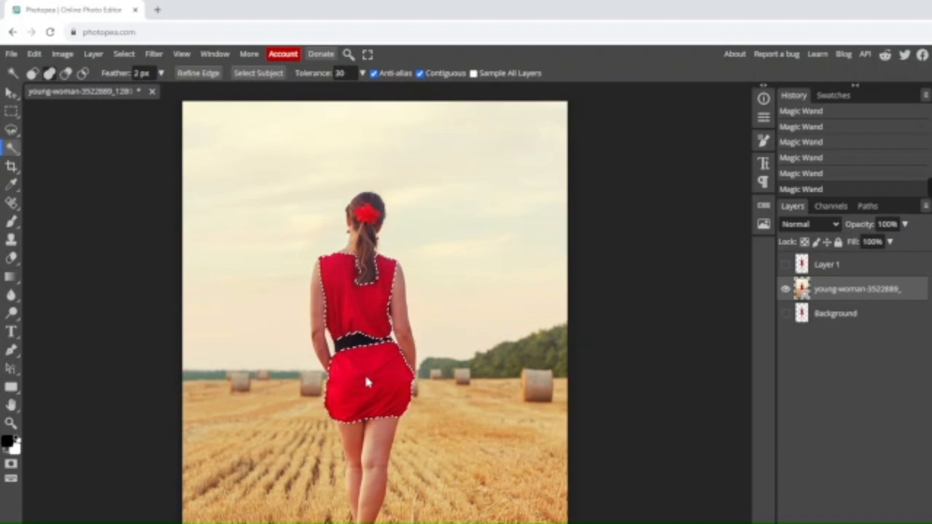
pyautogui.click(367, 219)
pyautogui.click(367, 219)
# Step: Create a Color Fill layer from the selection with the red color c82323
pyautogui.click(97, 56)
pyautogui.moveTo(194, 171)
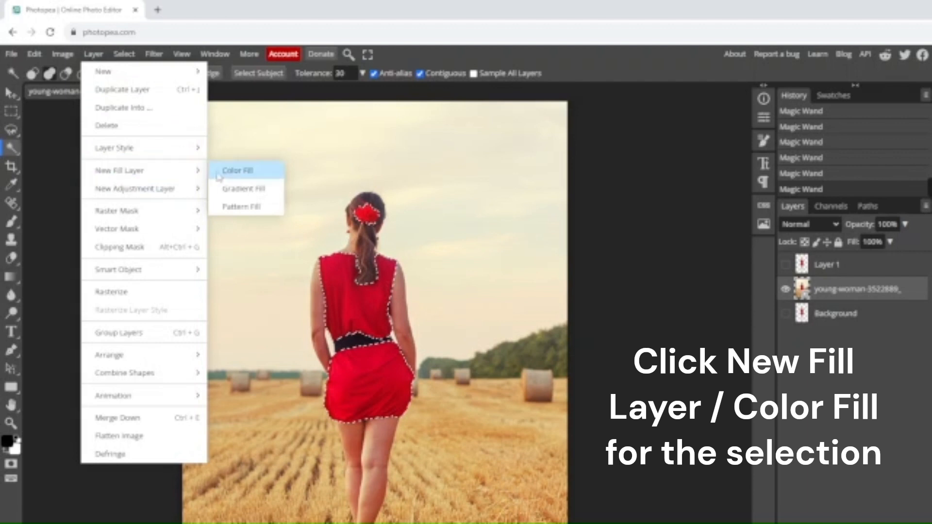
pyautogui.click(236, 176)
pyautogui.moveTo(222, 144); pyautogui.dragTo(661, 256)
pyautogui.click(650, 305)
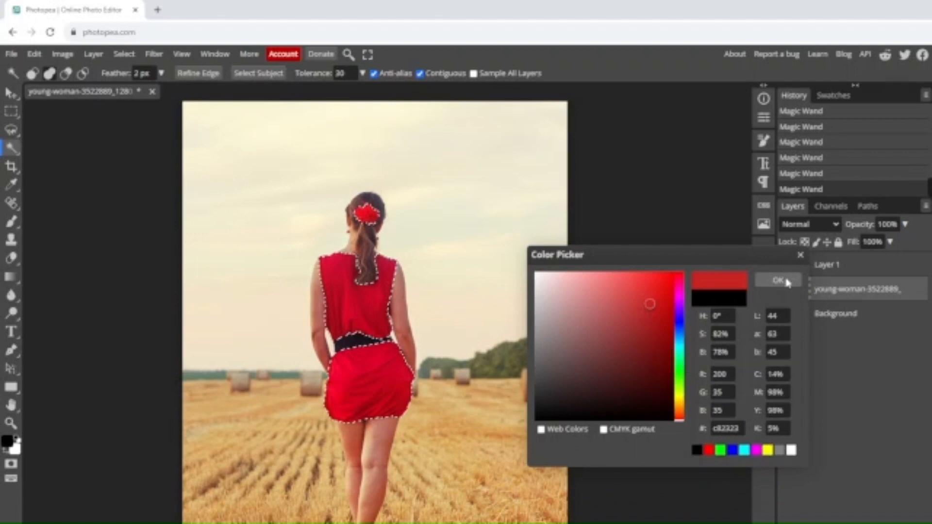
pyautogui.moveTo(764, 254); pyautogui.dragTo(694, 346)
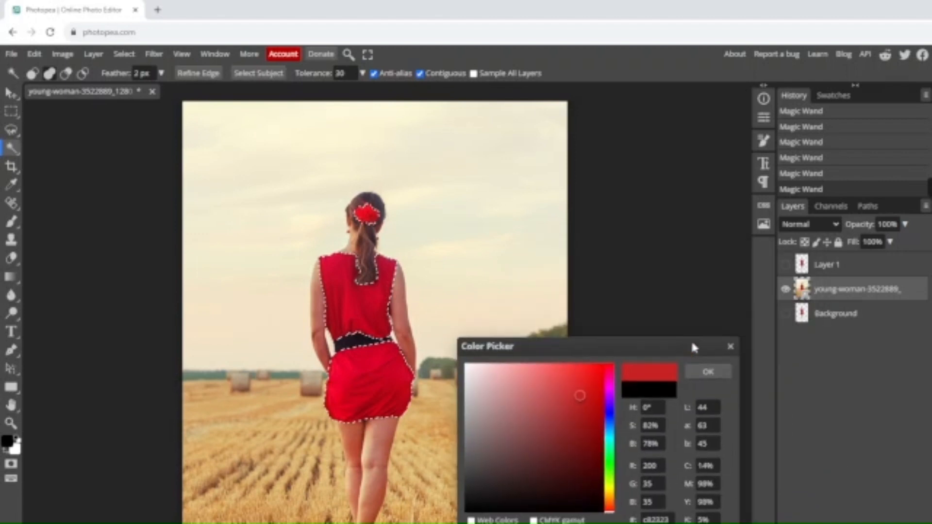
pyautogui.click(707, 373)
# Step: Blend the fill layer over the dress with Multiply and try lime green a9d317 as its color
pyautogui.click(819, 226)
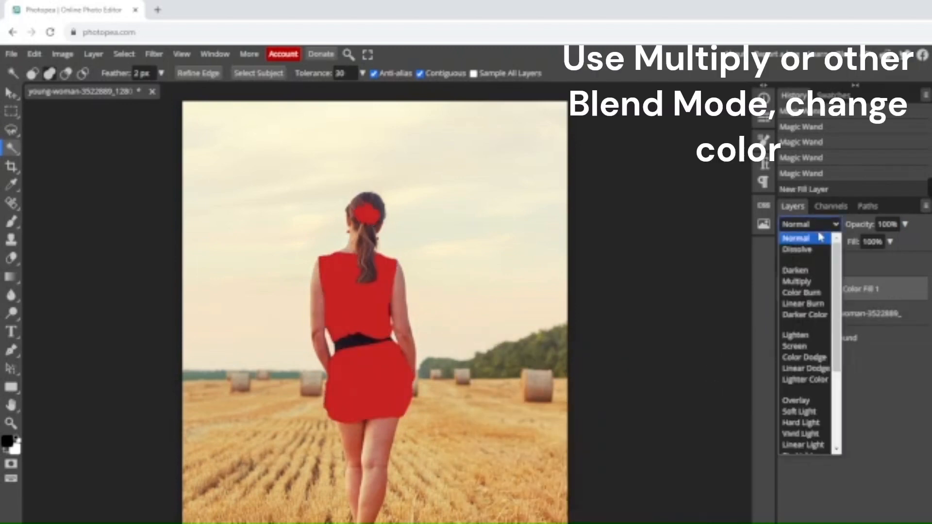
pyautogui.click(809, 282)
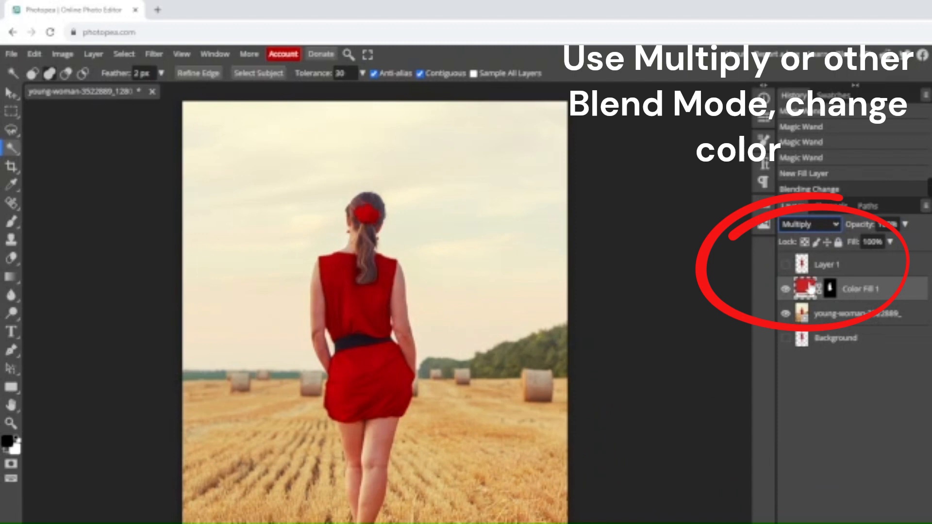
pyautogui.doubleClick(810, 286)
pyautogui.moveTo(584, 405); pyautogui.dragTo(520, 377)
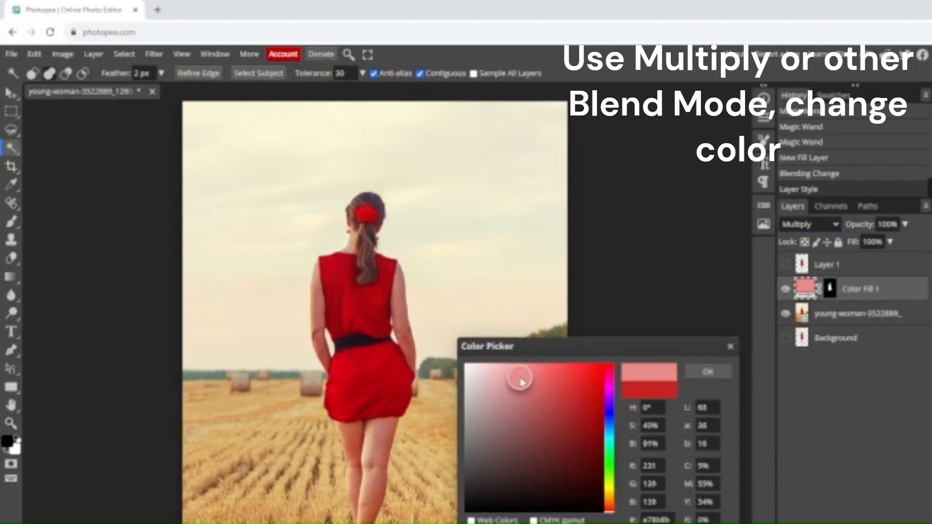
pyautogui.moveTo(610, 513); pyautogui.dragTo(619, 412)
pyautogui.moveTo(622, 393)
pyautogui.mouseDown()
pyautogui.moveTo(619, 386)
pyautogui.moveTo(611, 492)
pyautogui.mouseUp()
pyautogui.moveTo(522, 379)
pyautogui.mouseDown()
pyautogui.moveTo(599, 385)
pyautogui.moveTo(590, 390)
pyautogui.mouseUp()
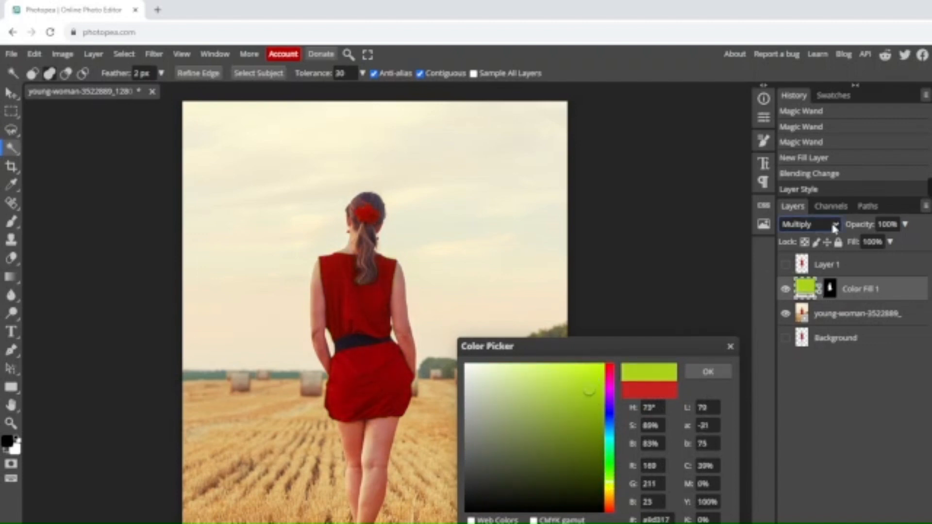
# Step: Try the Linear Burn, Overlay and Hard Light blend modes on the lime green fill layer
pyautogui.click(820, 225)
pyautogui.click(813, 303)
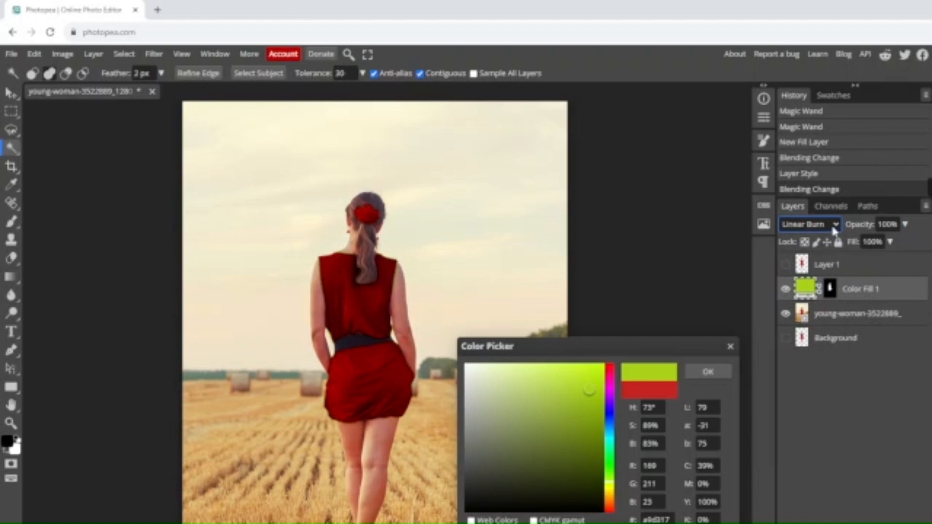
pyautogui.click(831, 225)
pyautogui.click(810, 399)
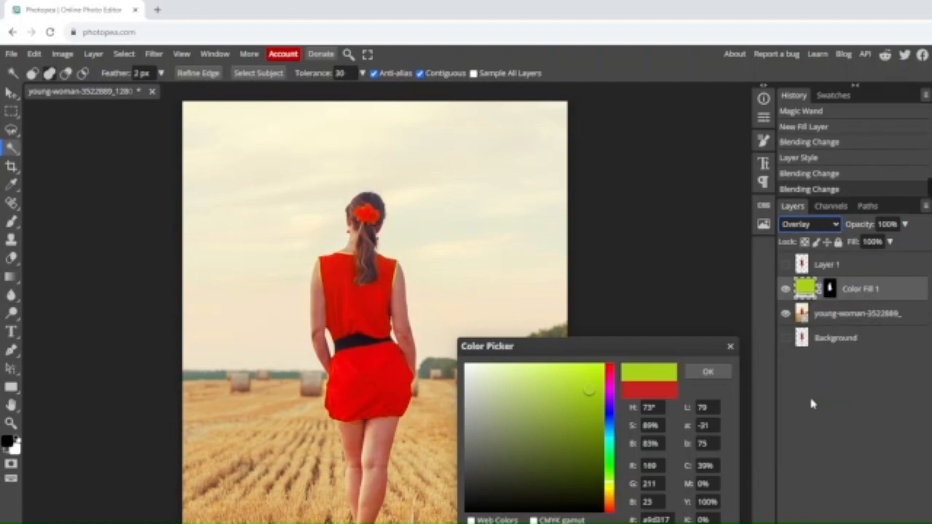
pyautogui.click(821, 226)
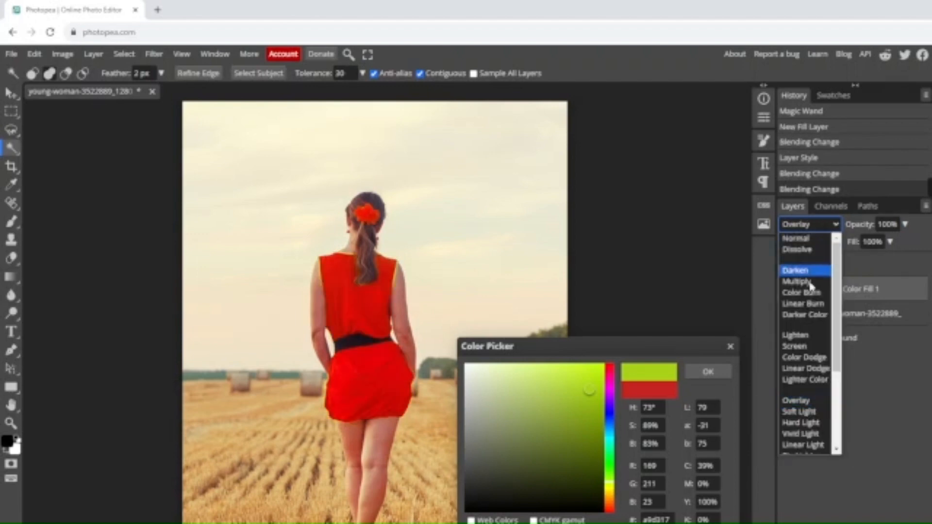
pyautogui.click(809, 422)
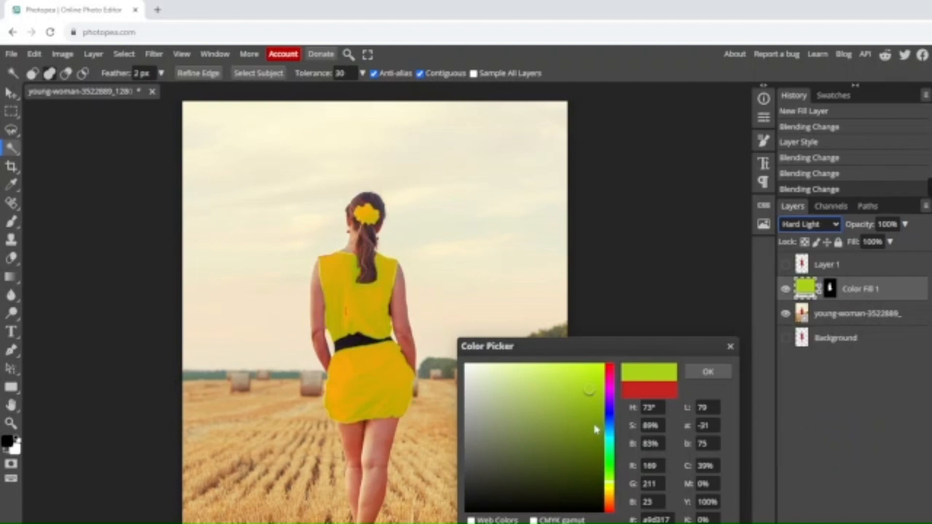
# Step: Change the fill color to blue 0a58d8 and try the Screen and Multiply blend modes on it
pyautogui.moveTo(597, 430)
pyautogui.mouseDown()
pyautogui.moveTo(589, 439)
pyautogui.moveTo(599, 389)
pyautogui.mouseUp()
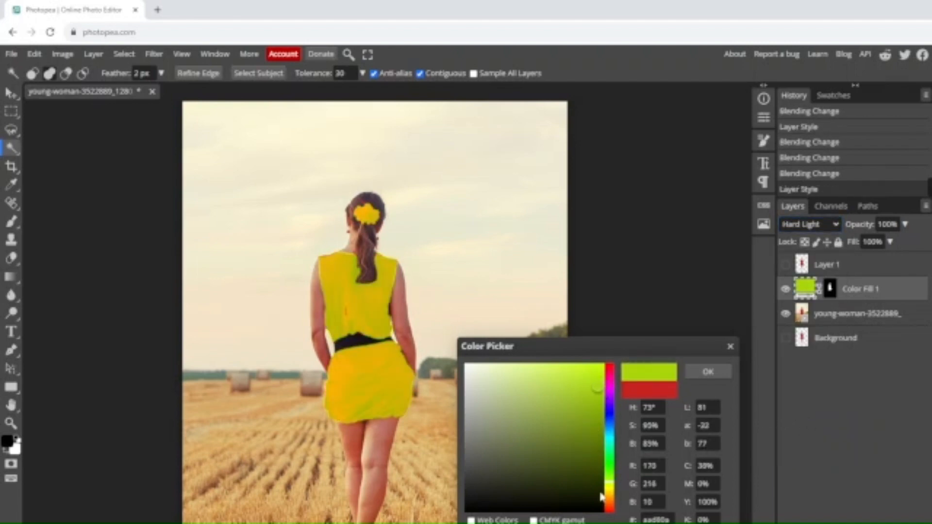
pyautogui.moveTo(612, 493); pyautogui.dragTo(616, 427)
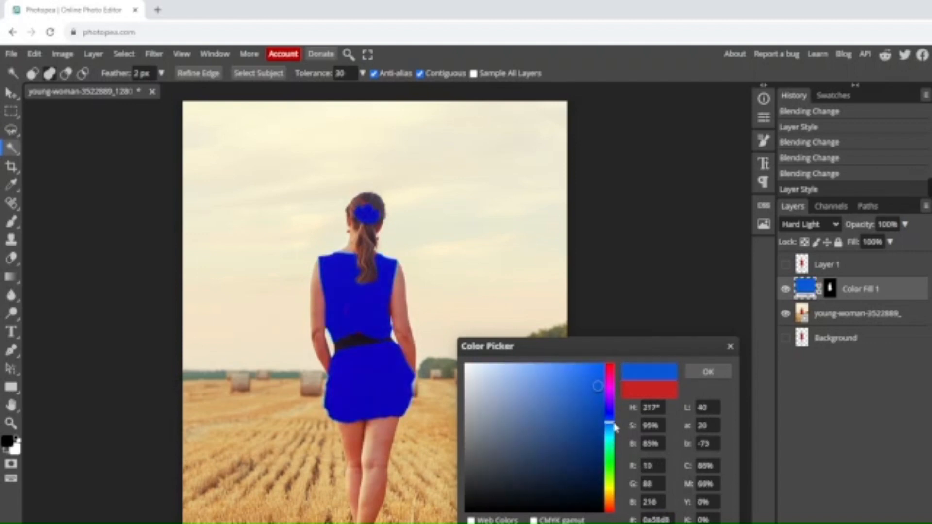
pyautogui.click(809, 226)
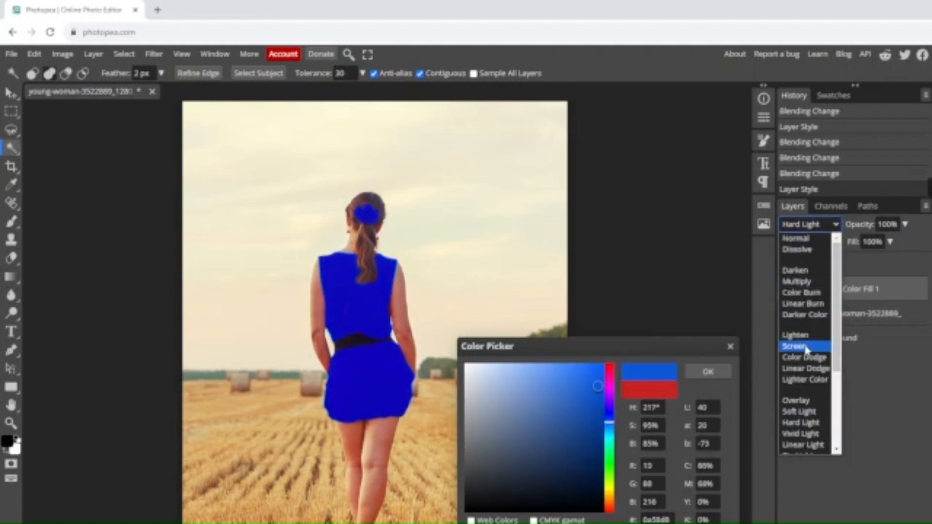
pyautogui.click(795, 347)
pyautogui.click(823, 225)
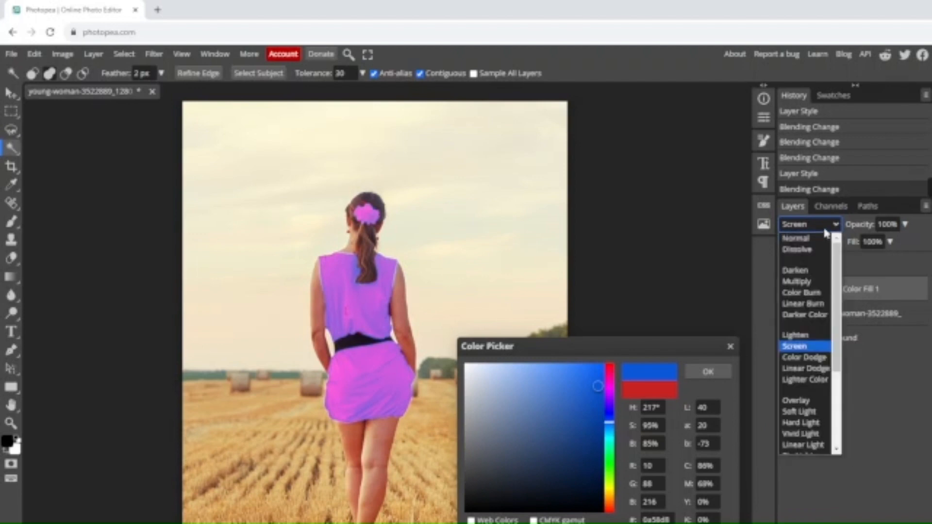
pyautogui.click(813, 282)
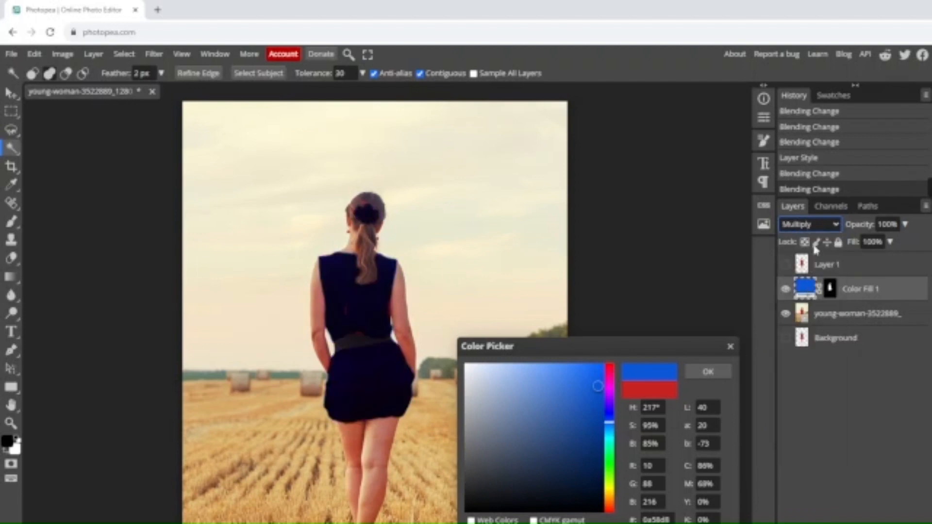
# Step: Try Darken, Dissolve and Hard Mix on the blue fill layer, settling on the Linear Light blend mode
pyautogui.click(823, 226)
pyautogui.click(797, 271)
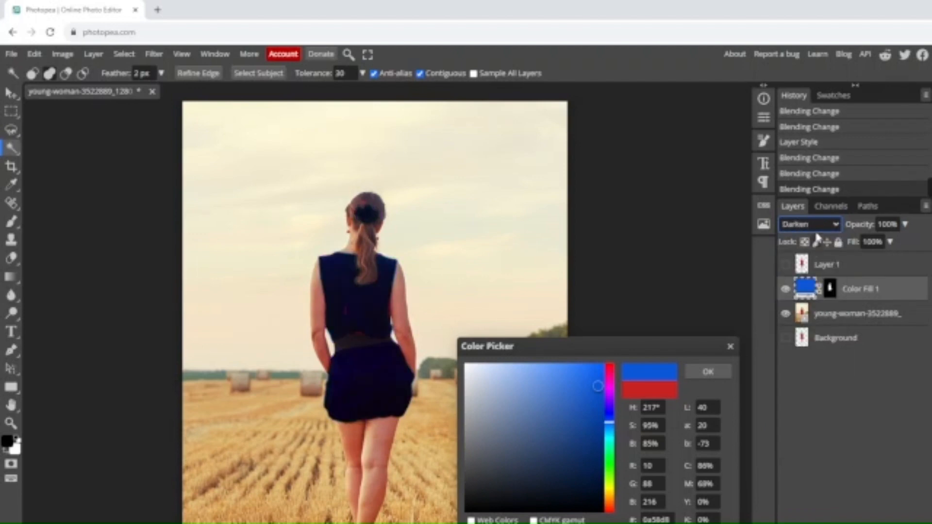
pyautogui.click(818, 226)
pyautogui.click(798, 249)
pyautogui.click(808, 224)
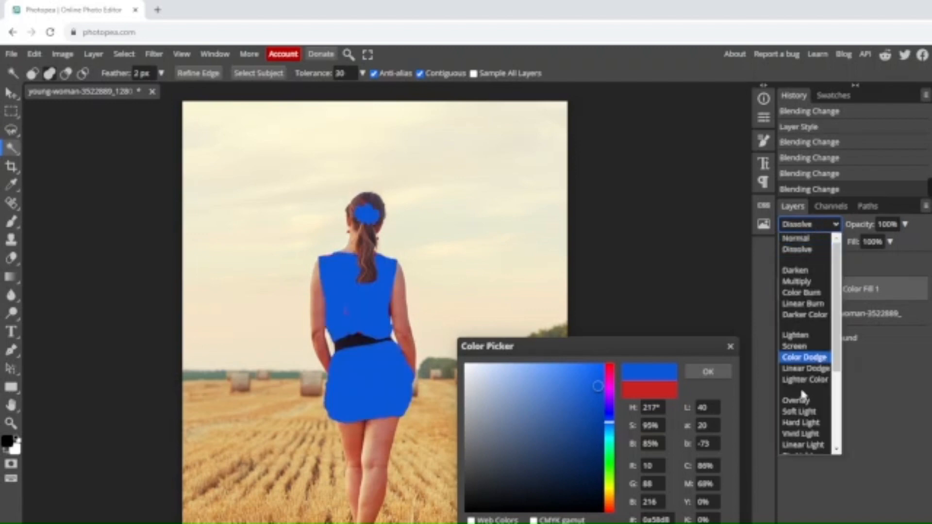
pyautogui.scroll(-3, 804, 394)
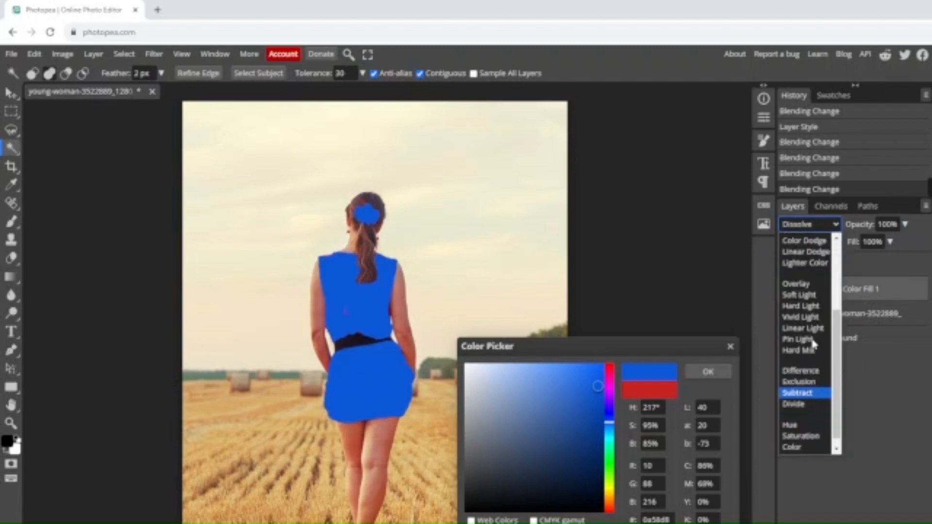
pyautogui.click(812, 351)
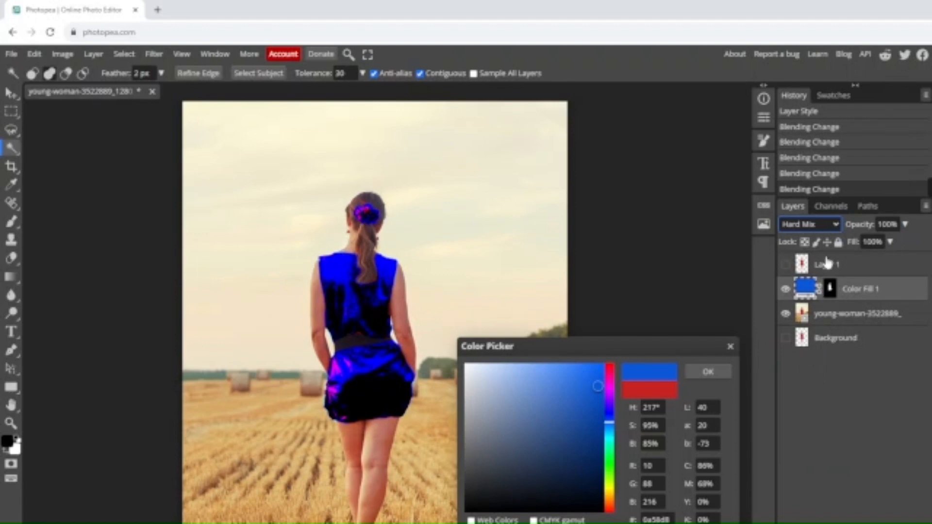
pyautogui.click(828, 225)
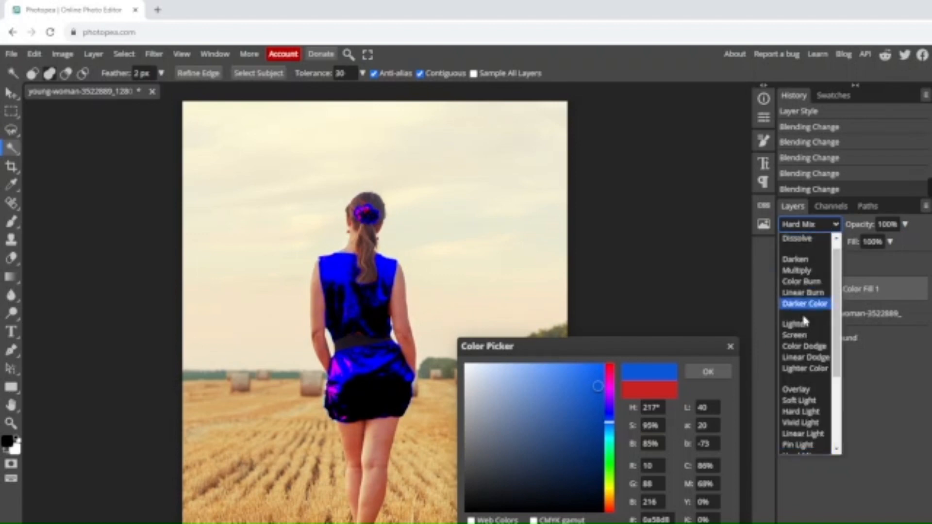
pyautogui.click(804, 434)
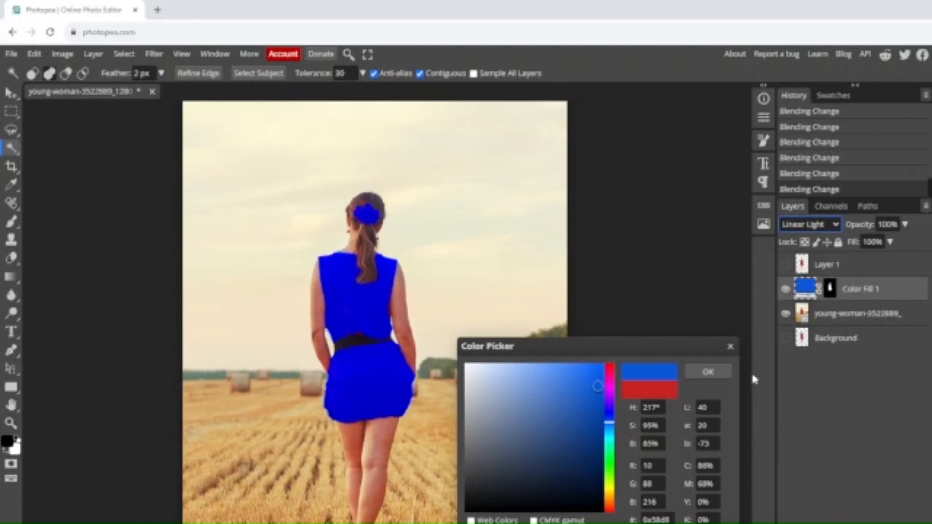
# Step: Discard the fill color change, hide the Color Fill 1 layer and make the young-woman photo layer active
pyautogui.click(731, 347)
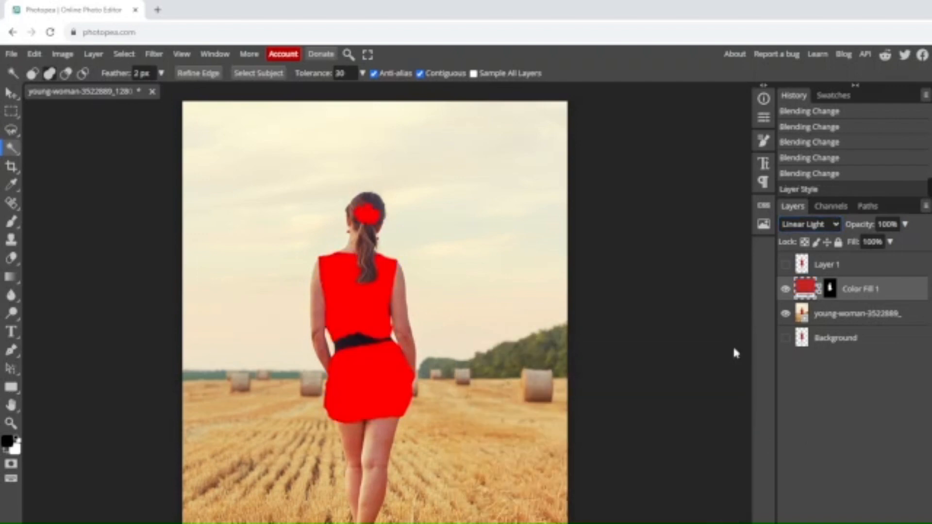
pyautogui.click(786, 290)
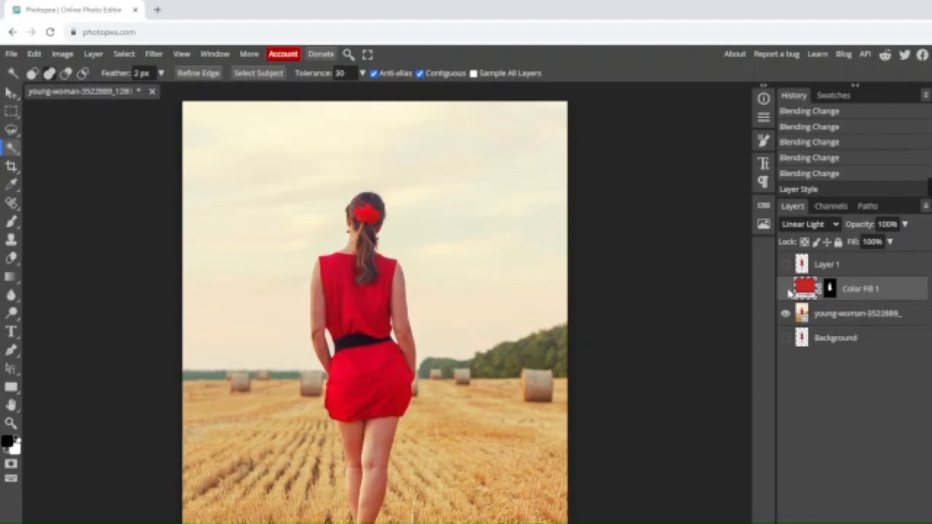
pyautogui.click(837, 314)
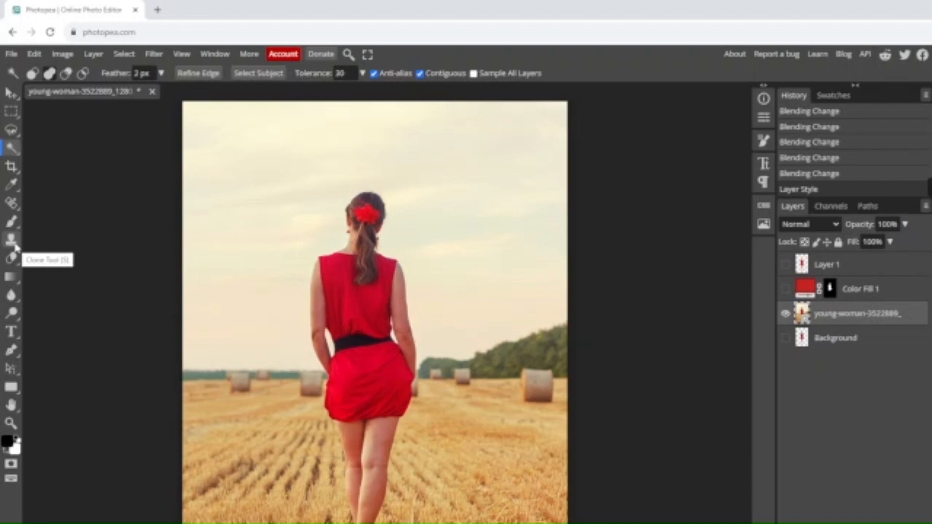
# Step: Rasterize the young-woman photo layer and remove the woman by painting over her whole figure with an enlarged Spot Healing Brush
pyautogui.click(11, 203)
pyautogui.click(48, 209)
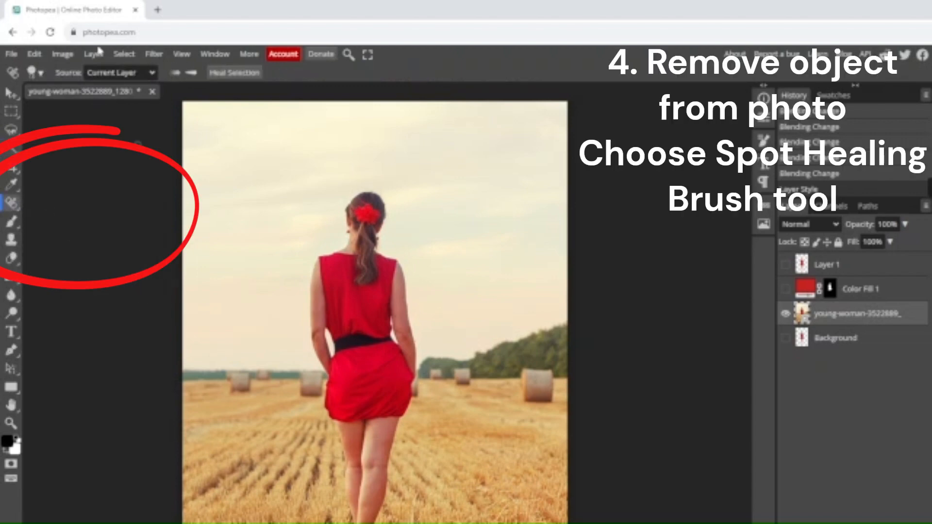
pyautogui.click(38, 72)
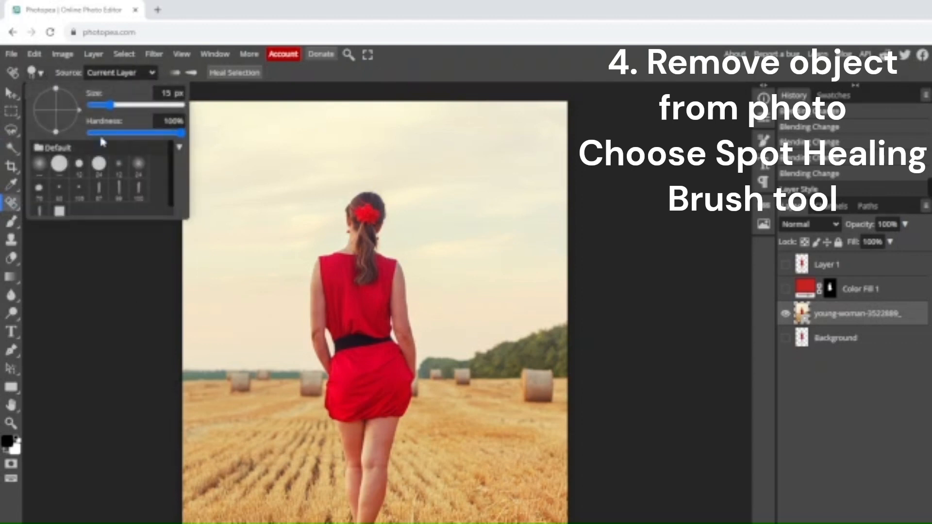
pyautogui.click(125, 105)
pyautogui.click(538, 387)
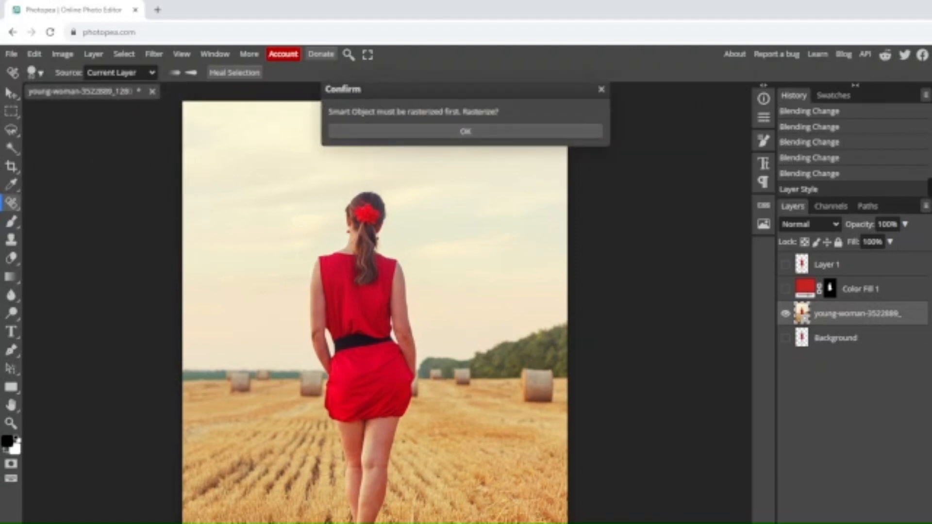
pyautogui.click(404, 132)
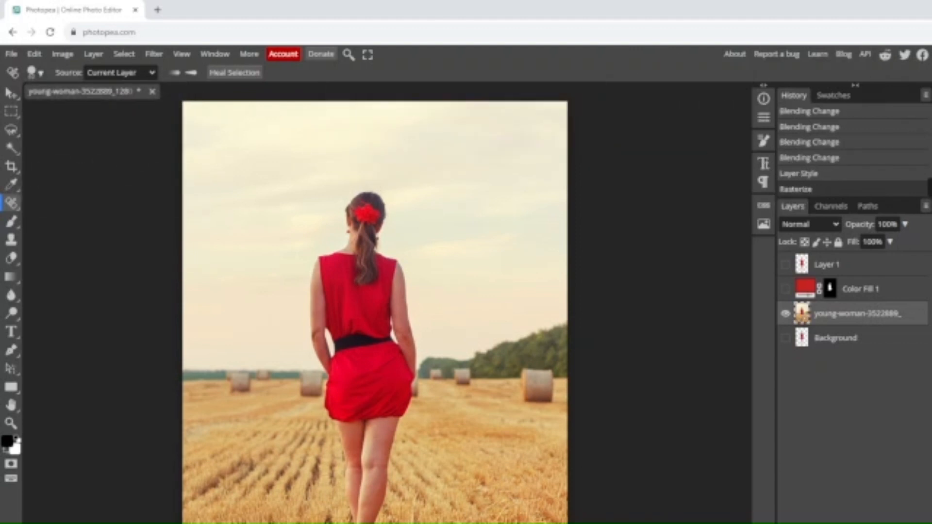
pyautogui.moveTo(366, 523)
pyautogui.mouseDown()
pyautogui.moveTo(316, 302)
pyautogui.moveTo(319, 276)
pyautogui.moveTo(357, 213)
pyautogui.moveTo(368, 203)
pyautogui.moveTo(379, 212)
pyautogui.moveTo(381, 202)
pyautogui.moveTo(378, 262)
pyautogui.moveTo(403, 297)
pyautogui.moveTo(403, 377)
pyautogui.moveTo(370, 520)
pyautogui.moveTo(378, 429)
pyautogui.moveTo(356, 411)
pyautogui.moveTo(357, 394)
pyautogui.moveTo(375, 390)
pyautogui.moveTo(359, 371)
pyautogui.moveTo(376, 342)
pyautogui.moveTo(351, 338)
pyautogui.moveTo(359, 359)
pyautogui.moveTo(377, 359)
pyautogui.moveTo(379, 285)
pyautogui.moveTo(349, 268)
pyautogui.moveTo(345, 314)
pyautogui.mouseUp()
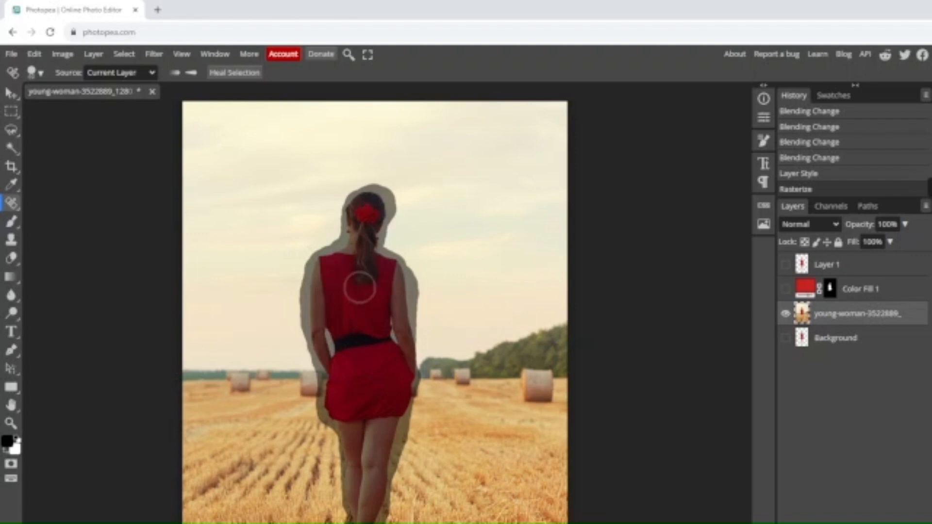
pyautogui.moveTo(360, 287); pyautogui.dragTo(362, 292)
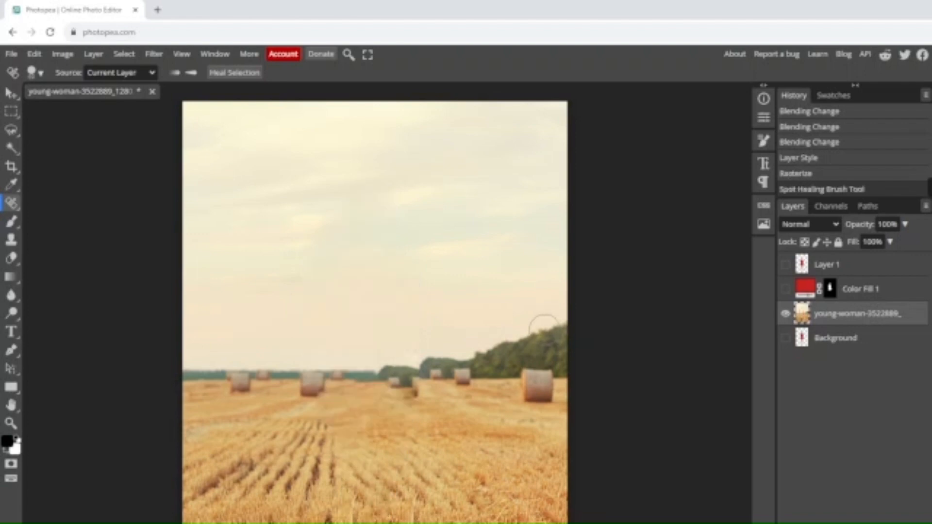
# Step: With the Clone Tool at 60 px, sample the tree line's upper edge and paint over the pale blemish above the middle trees
pyautogui.click(10, 240)
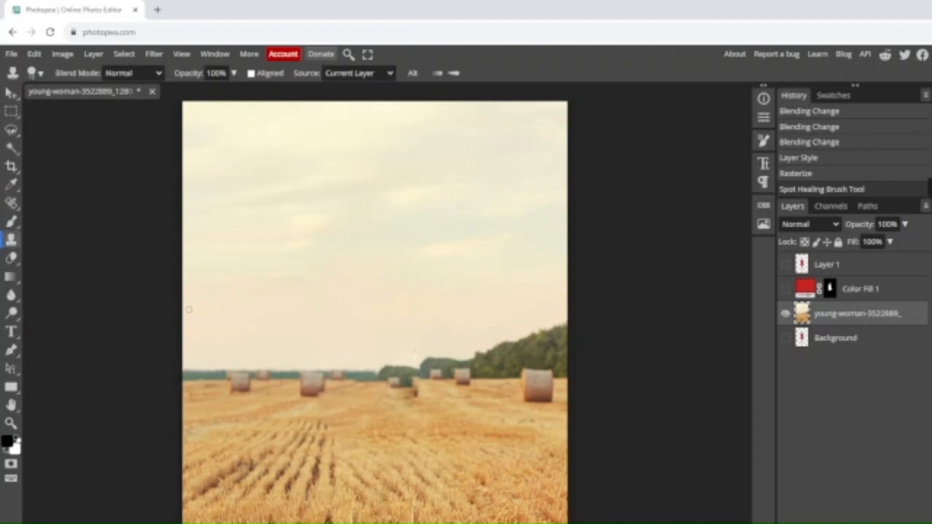
pyautogui.click(35, 73)
pyautogui.moveTo(145, 105); pyautogui.dragTo(123, 105)
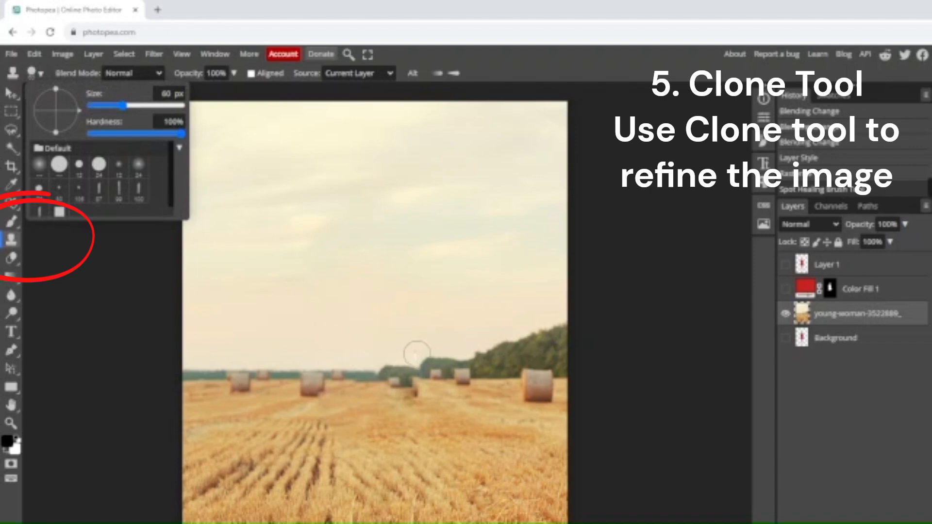
pyautogui.scroll(3, 414, 358)
pyautogui.scroll(2, 414, 358)
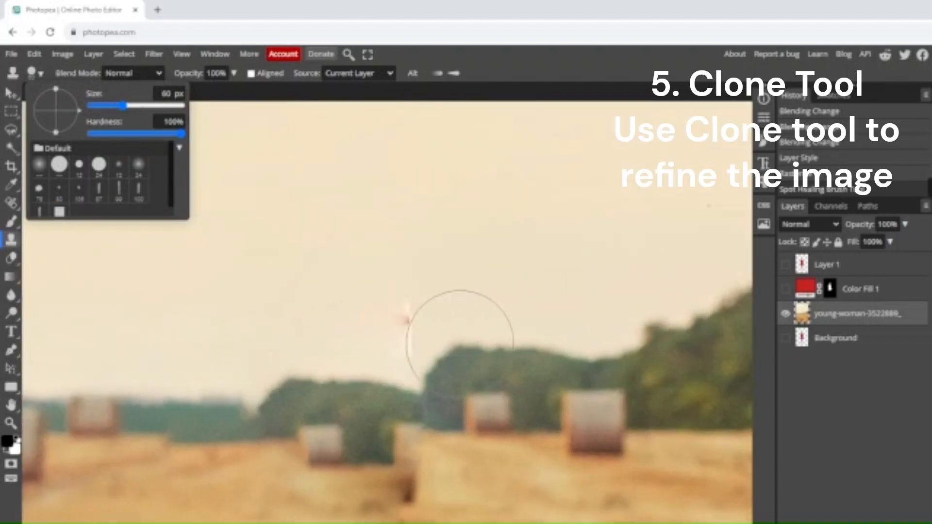
pyautogui.keyDown('alt'); pyautogui.click(475, 339); pyautogui.keyUp('alt')
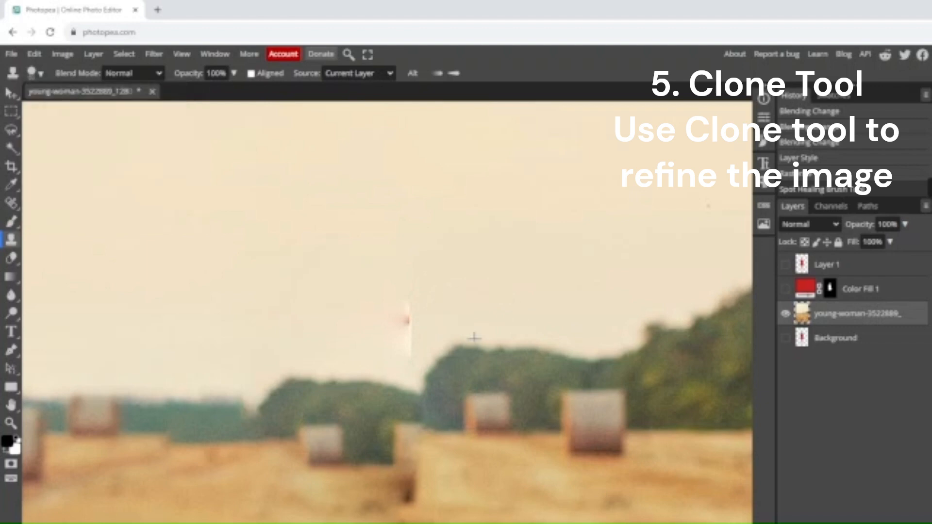
pyautogui.click(403, 348)
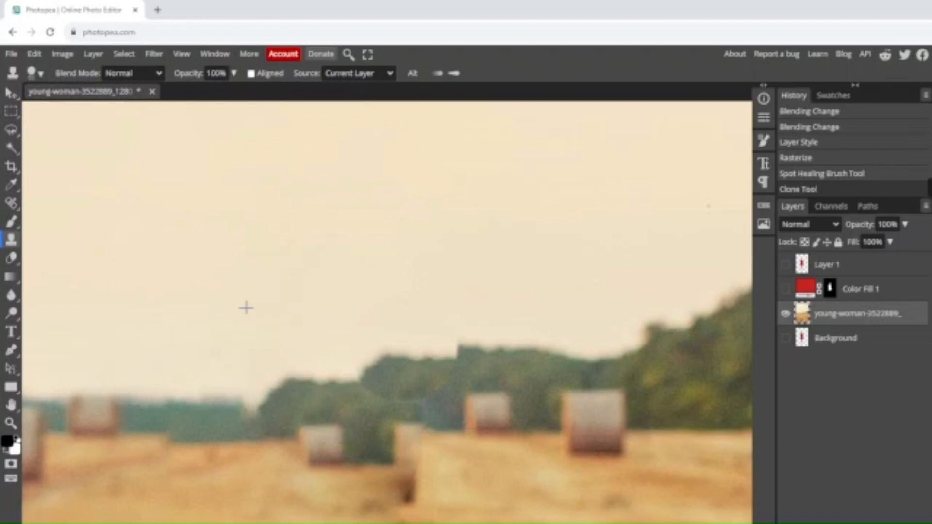
# Step: Clone clean sky along the upper edge of the middle trees to tidy the outline of the tree line
pyautogui.click(312, 327)
pyautogui.click(353, 329)
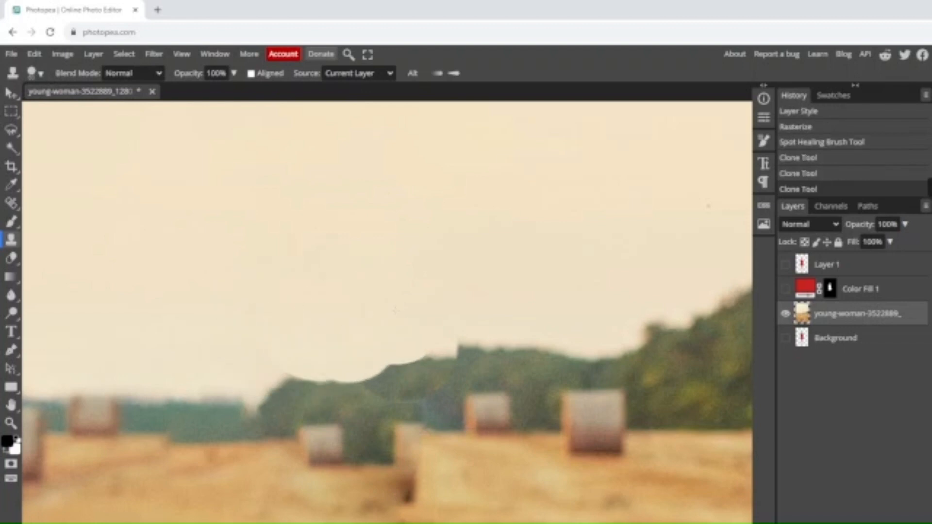
pyautogui.click(406, 308)
pyautogui.click(438, 285)
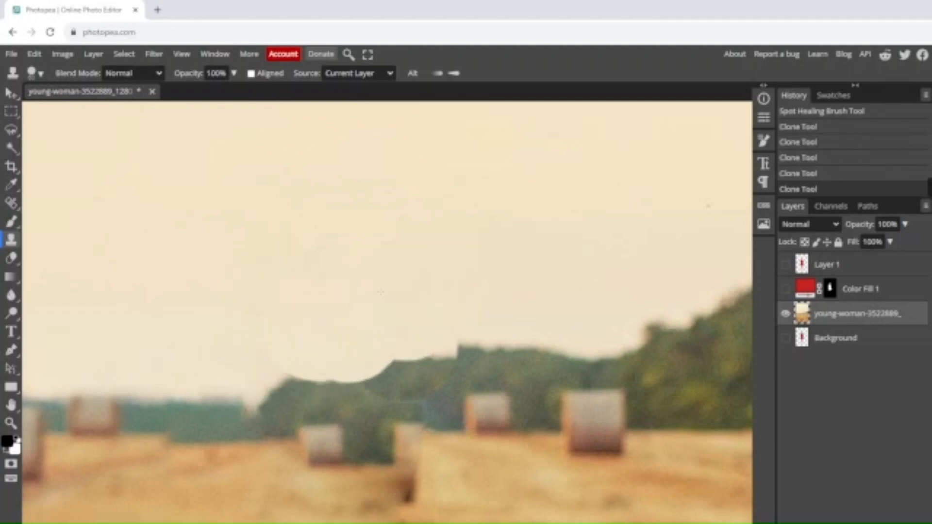
pyautogui.click(251, 333)
pyautogui.scroll(-1, 388, 349)
pyautogui.scroll(-4, 388, 349)
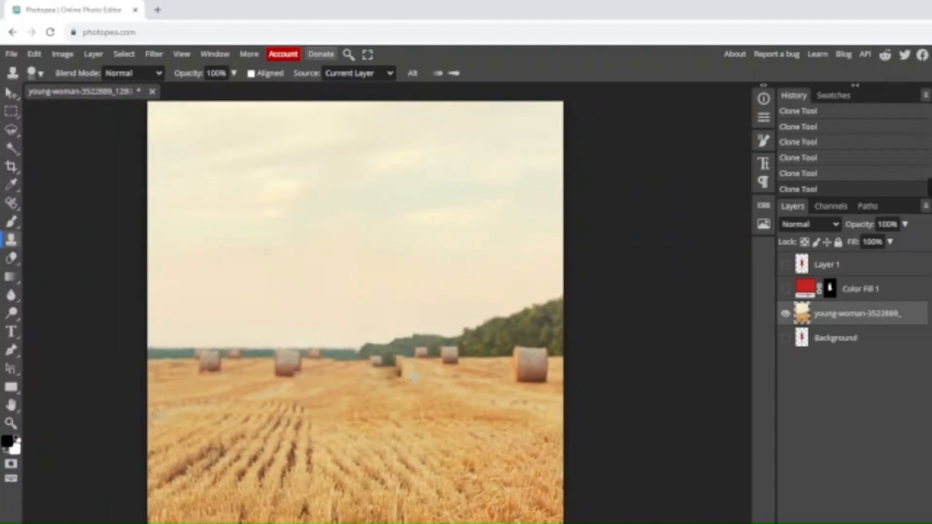
# Step: Clone stubble field over the leftover tree patch and partial hay bales below the middle trees
pyautogui.scroll(1, 403, 384)
pyautogui.moveTo(434, 374); pyautogui.dragTo(370, 373)
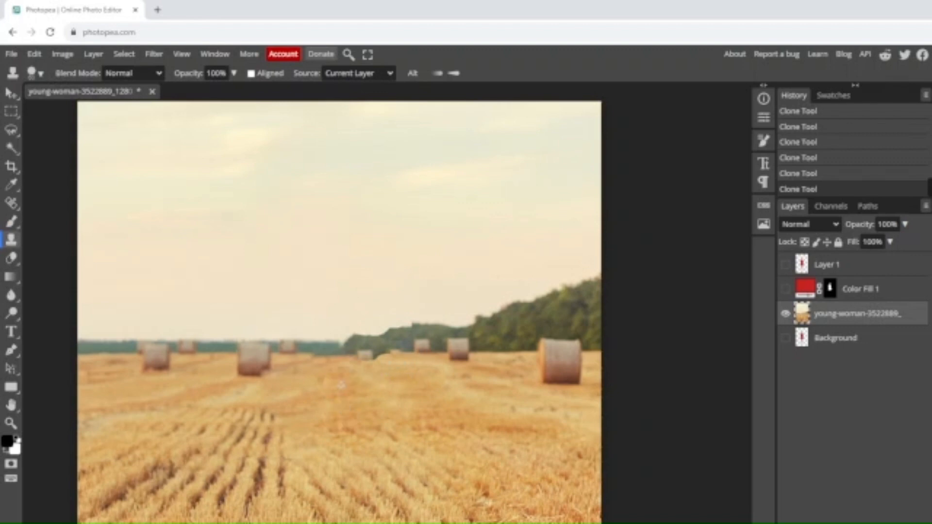
pyautogui.moveTo(341, 385); pyautogui.dragTo(354, 372)
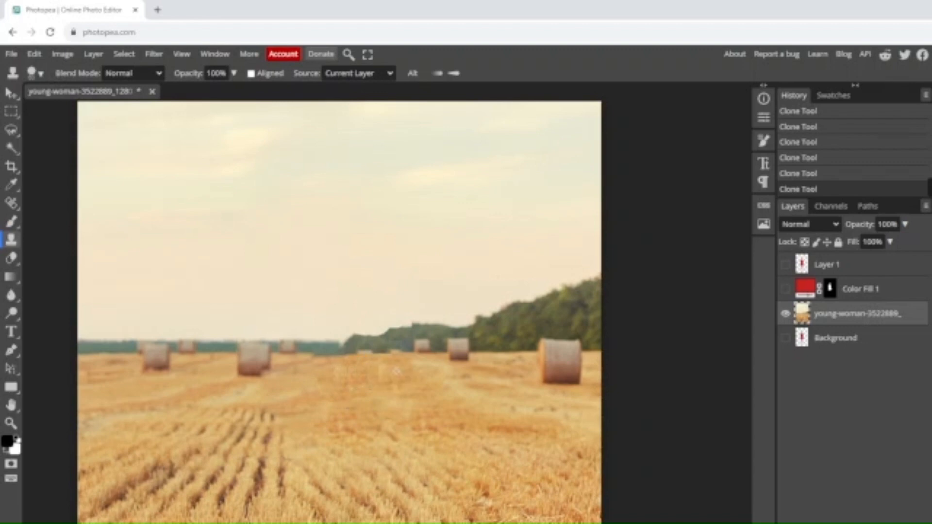
# Step: Soften the cloned patch of field with the Blur Tool at 50% strength, using a 37 px brush with reduced hardness
pyautogui.click(12, 296)
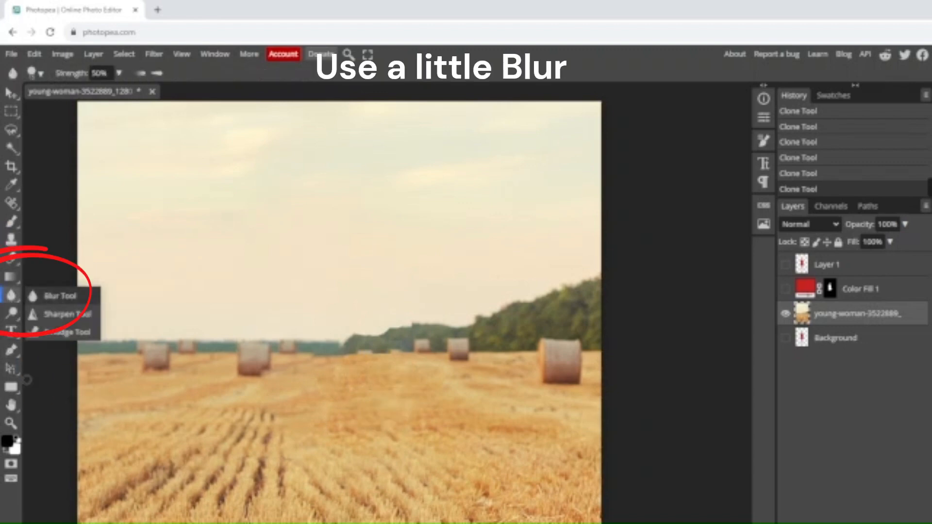
pyautogui.click(55, 297)
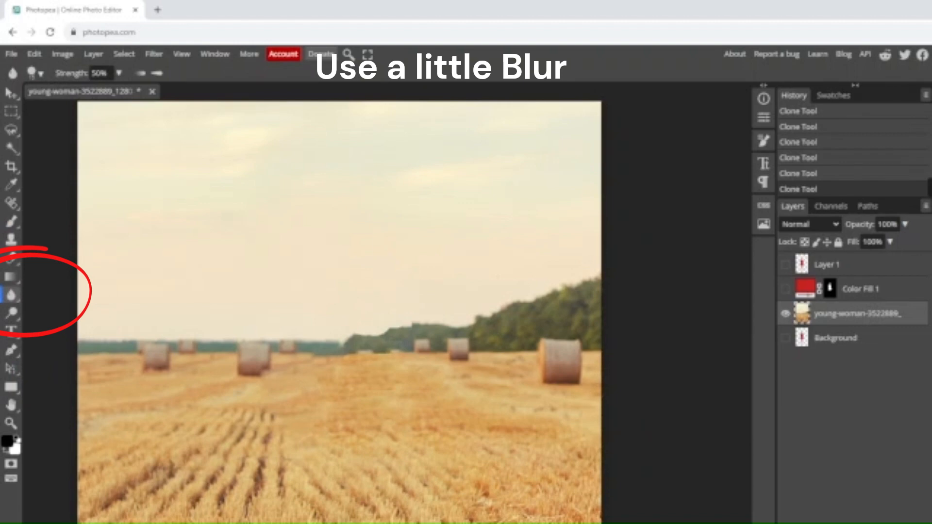
pyautogui.click(35, 73)
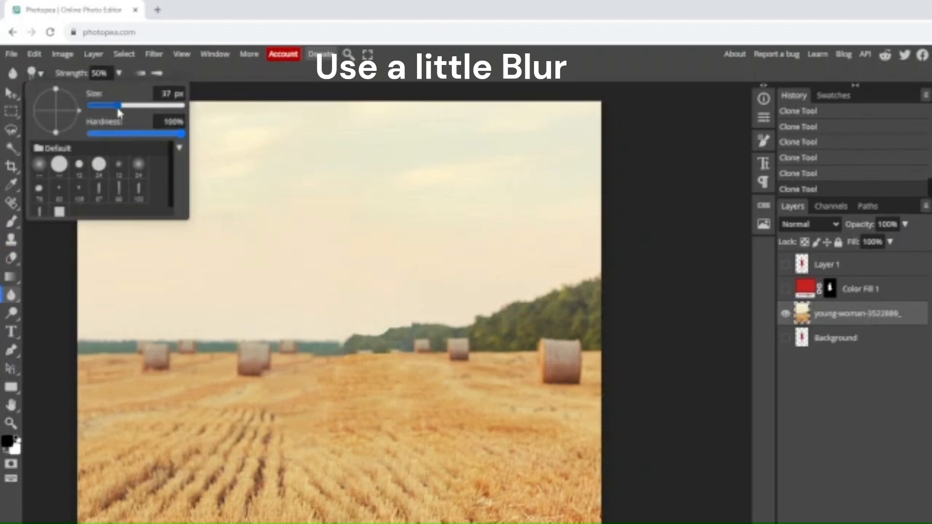
pyautogui.click(137, 134)
pyautogui.click(333, 367)
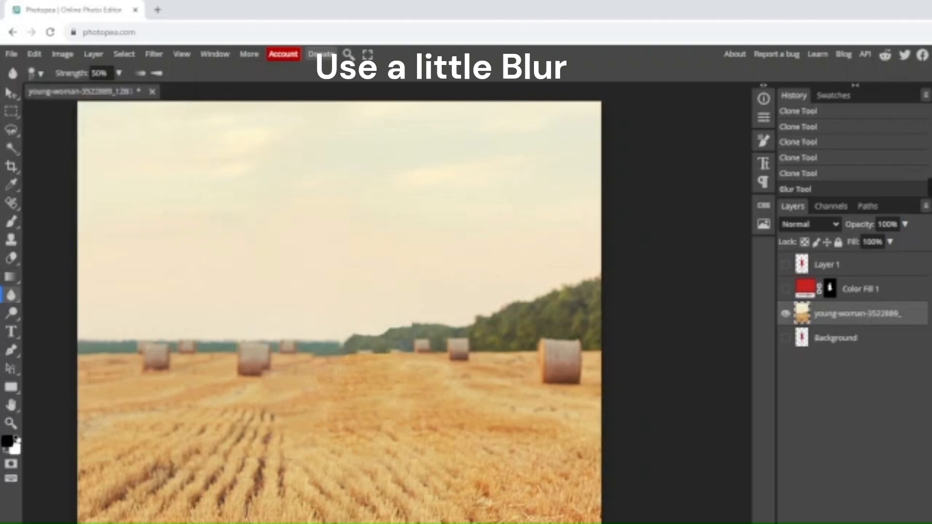